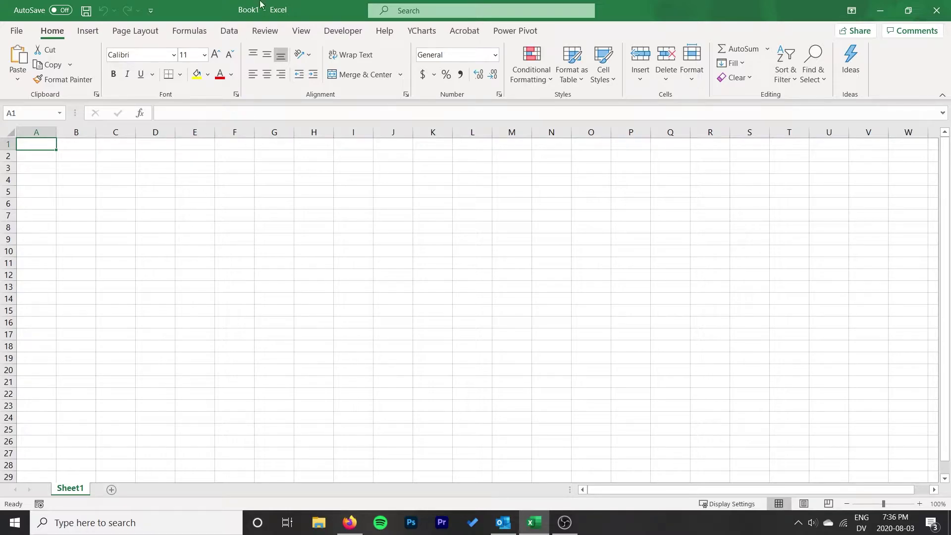
Step: On the Data tab, open Get Data > From File to review the From PDF import option
click(229, 31)
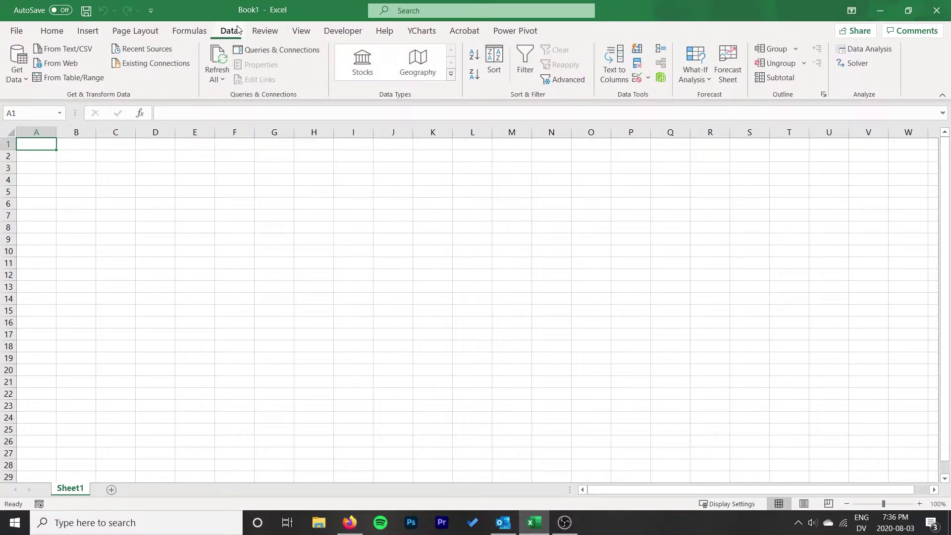
click(19, 80)
mouse_move(74, 101)
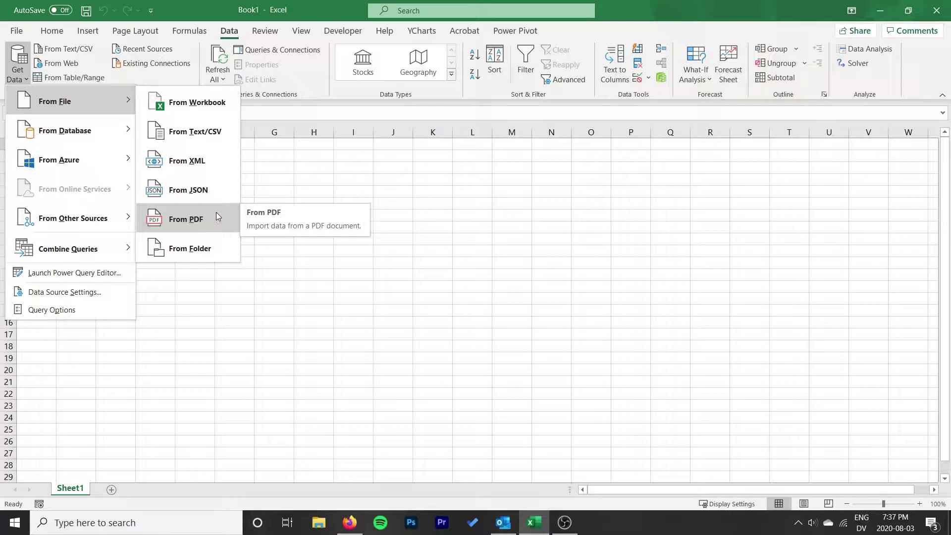
Step: Check Excel's version under File > Account > About Excel: Version 2007, Build 13029.20308, Current Channel
click(282, 166)
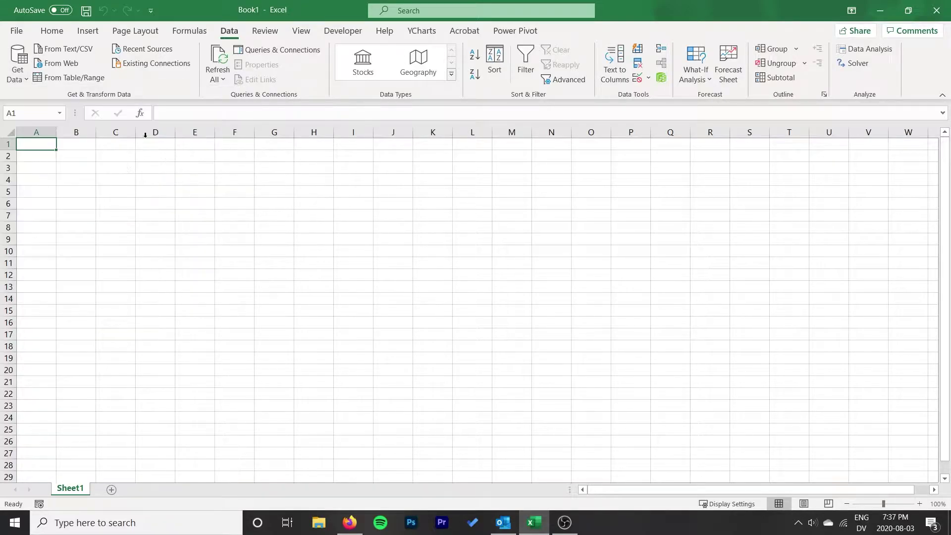
click(18, 31)
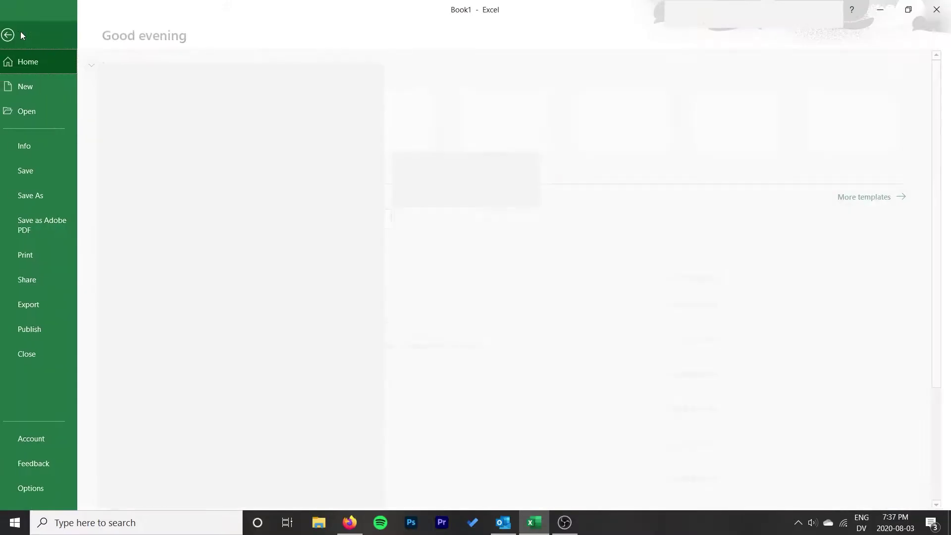
click(63, 440)
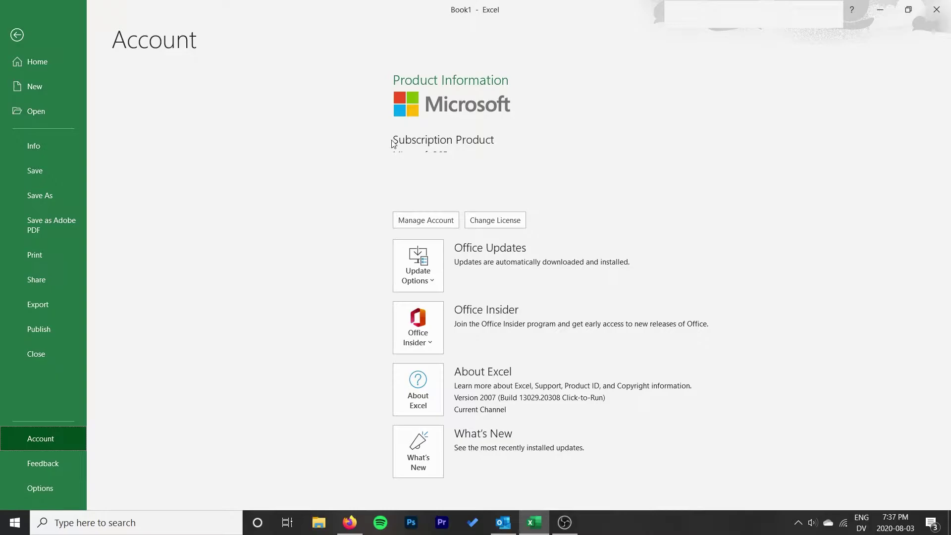
click(431, 402)
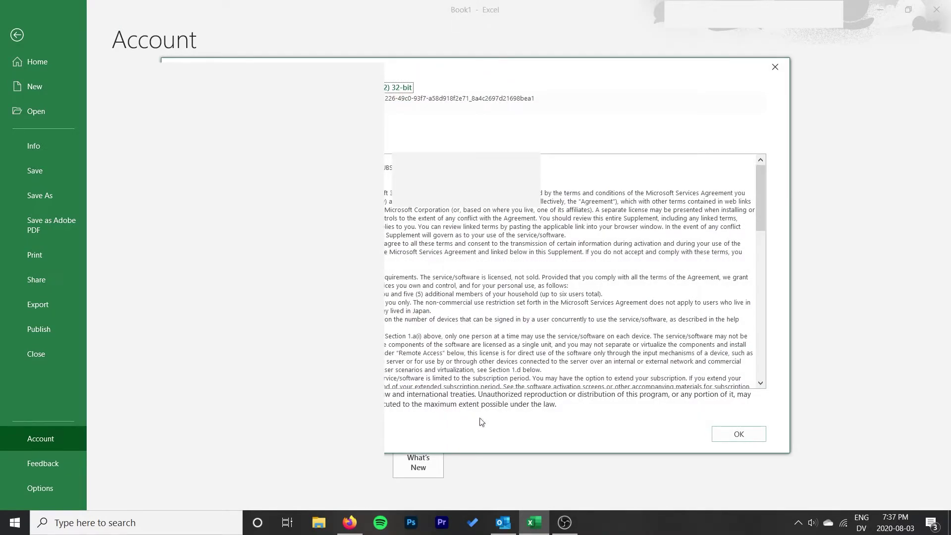
click(740, 436)
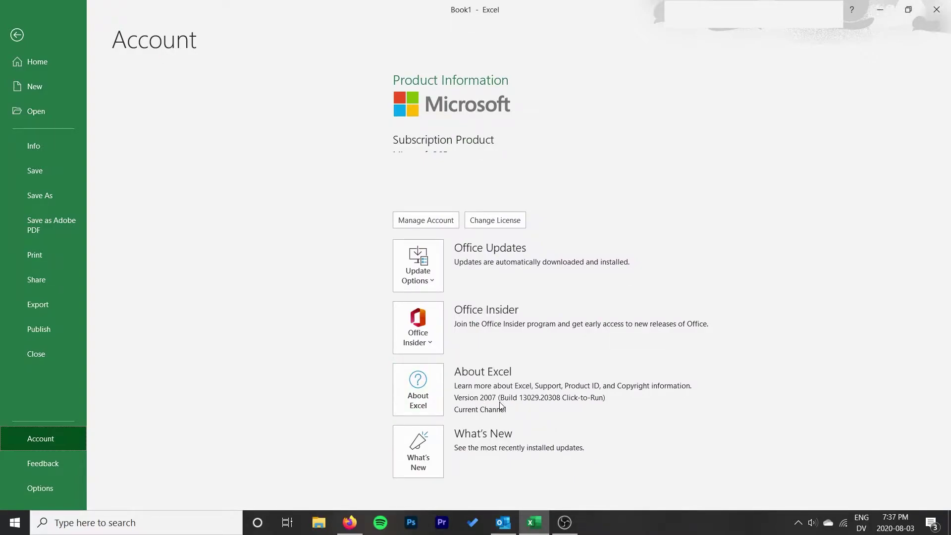
Step: In the Firefox release notes, highlight the Version 2007 heading, July 30 date and 'Make a PDF connection' line
click(349, 523)
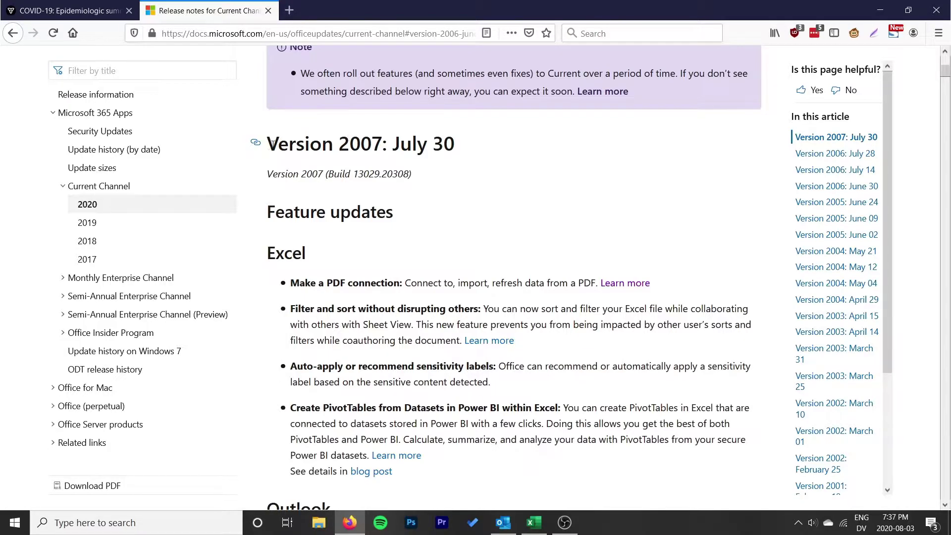
drag(271, 143, 427, 145)
click(481, 150)
double_click(342, 145)
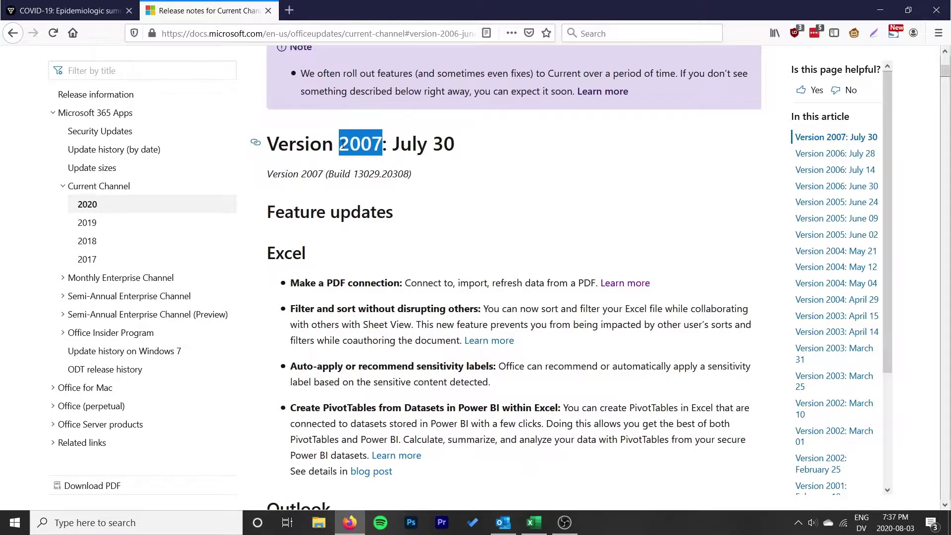
drag(473, 154, 371, 144)
click(371, 145)
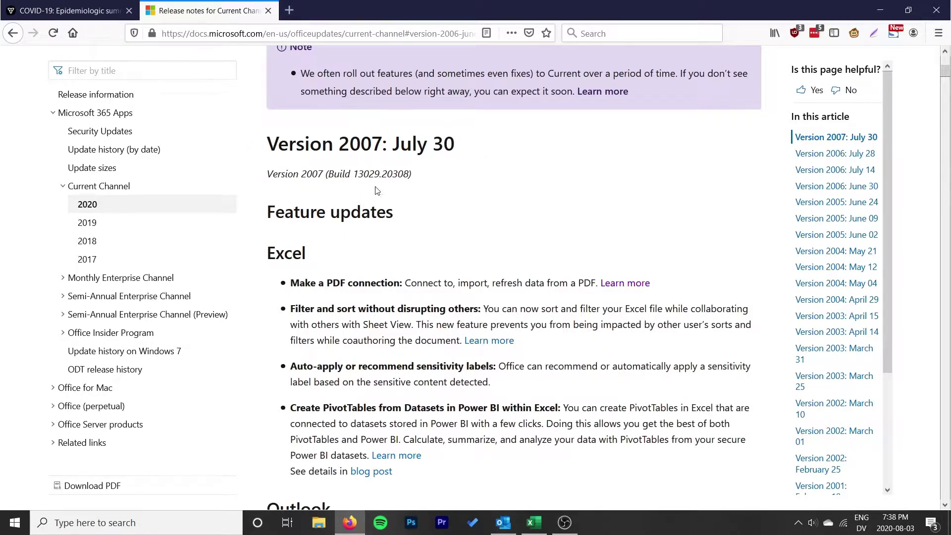
drag(290, 283, 537, 277)
click(397, 231)
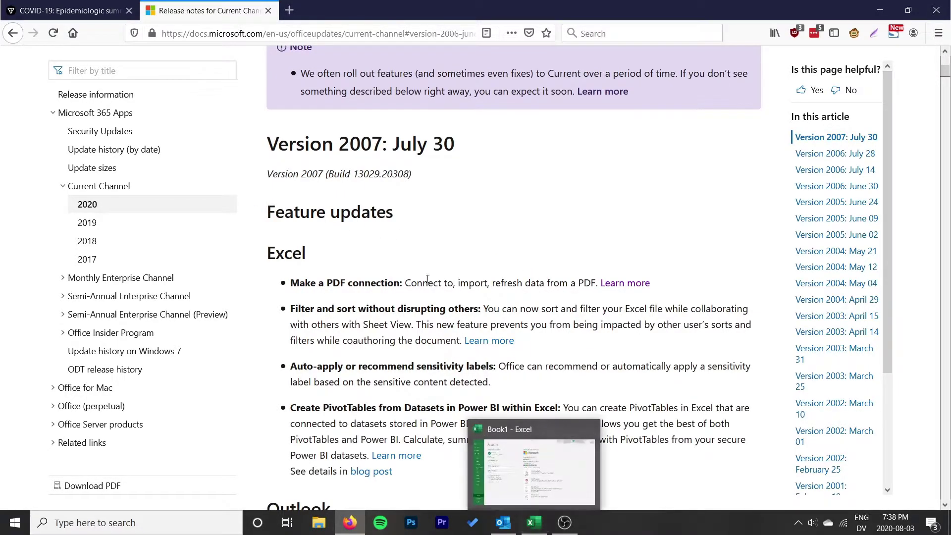
Step: Switch to the Ontario COVID-19 Epidemiologic summaries page and highlight its title
click(34, 12)
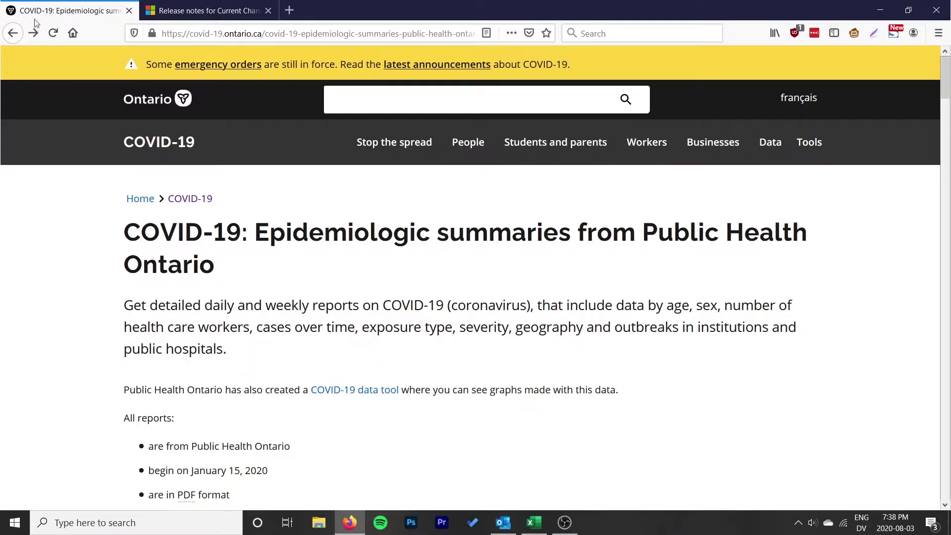
scroll(96, 212, down, 8)
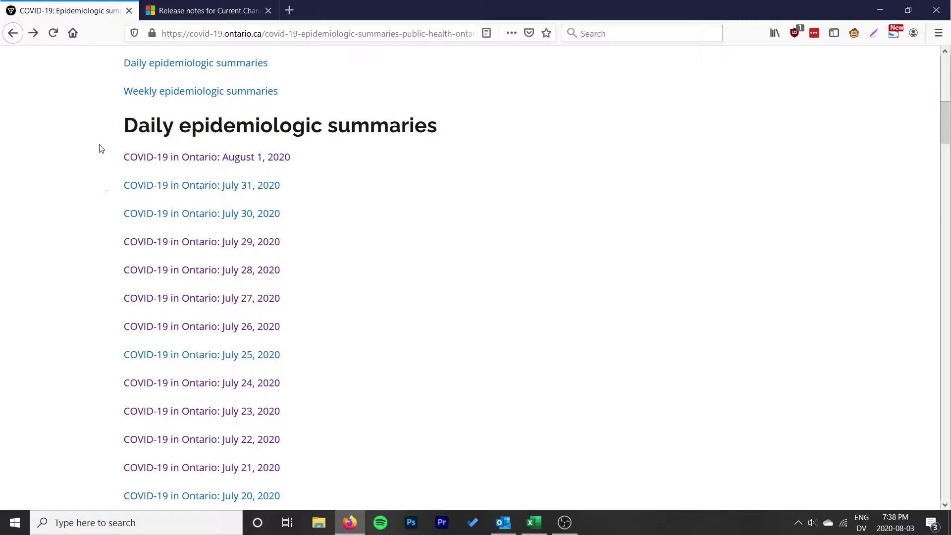
scroll(99, 141, up, 10)
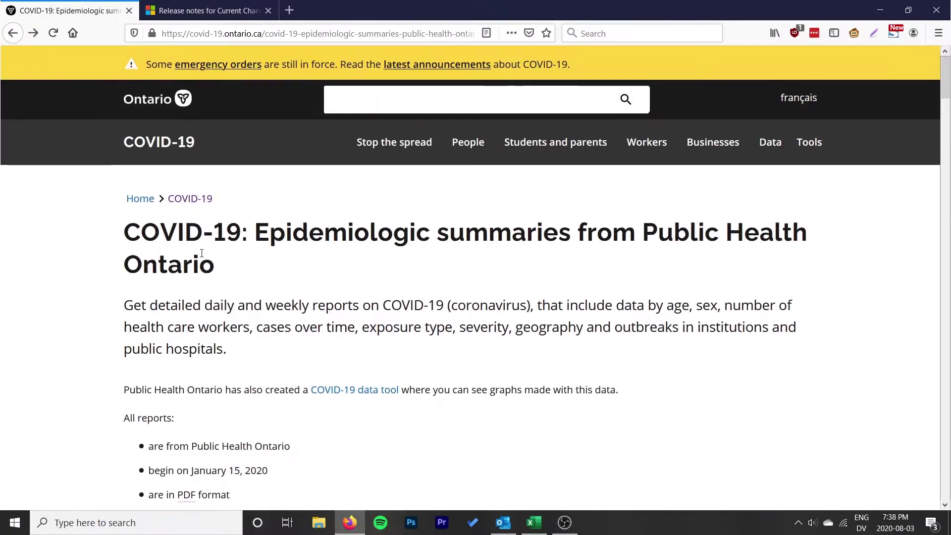
drag(124, 232, 70, 231)
Step: Open the August 1, 2020 daily epidemiologic summary PDF in a new tab
scroll(171, 213, down, 4)
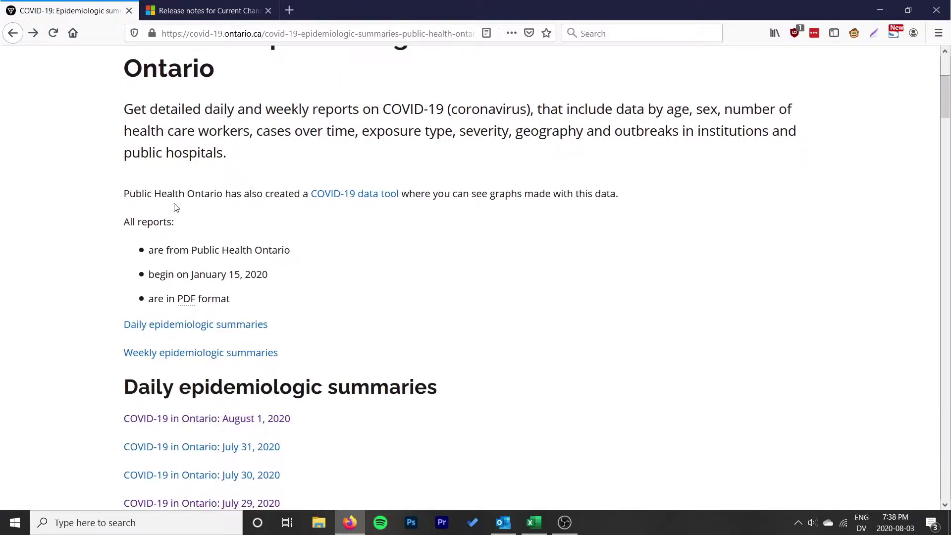
scroll(291, 205, down, 5)
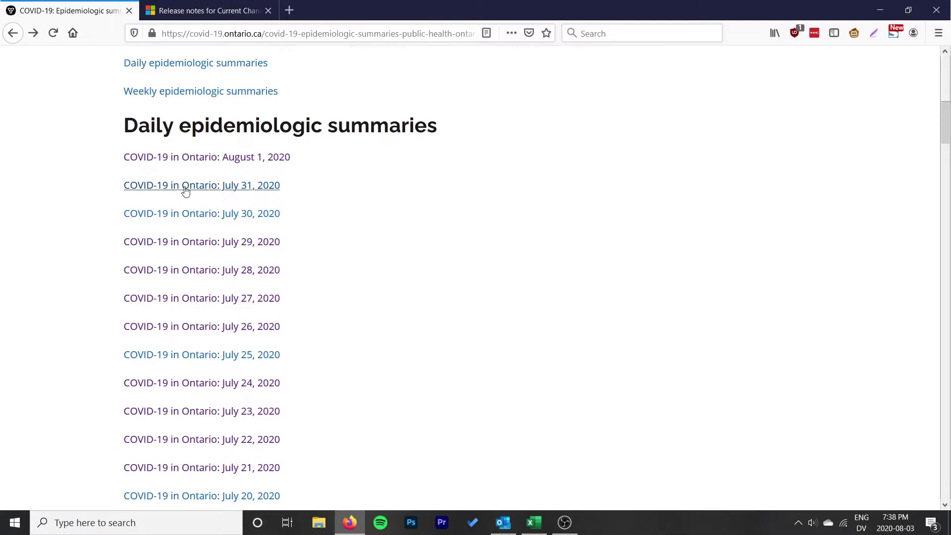
scroll(214, 240, down, 12)
scroll(240, 248, up, 17)
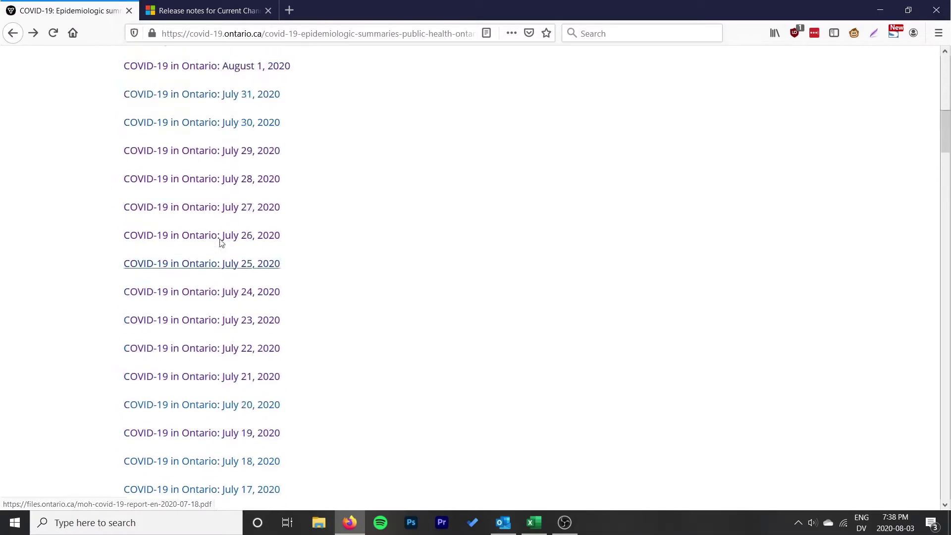
scroll(222, 240, down, 4)
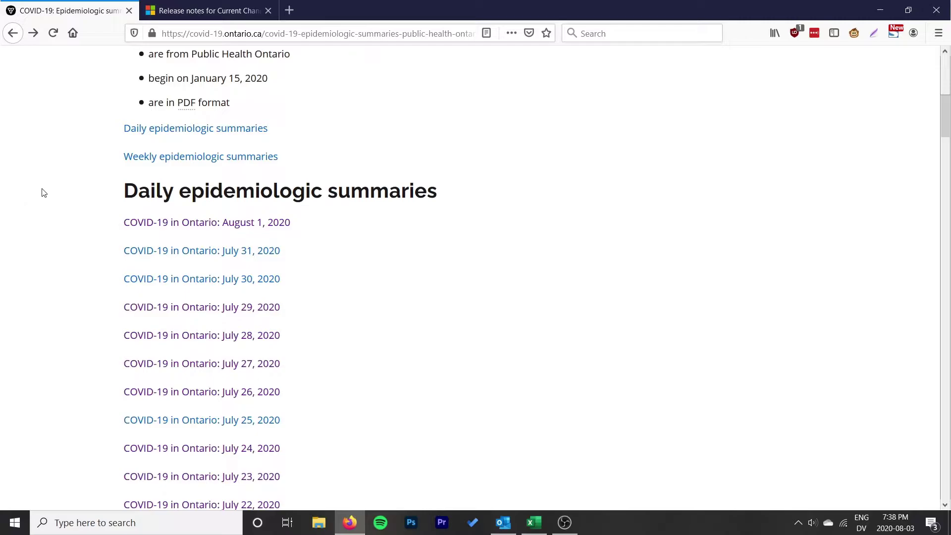
right_click(196, 230)
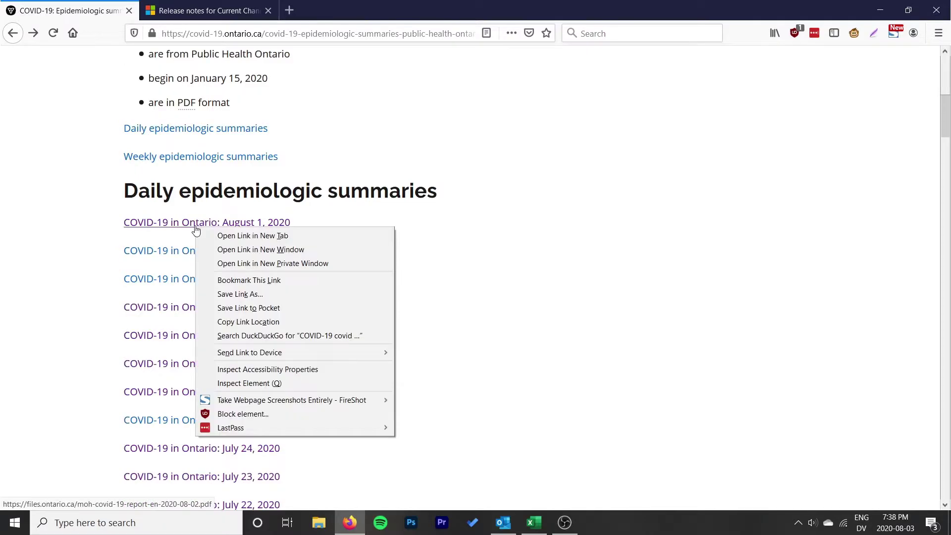
click(246, 235)
Step: In the report PDF tab, highlight the Table 1a title and header
click(206, 10)
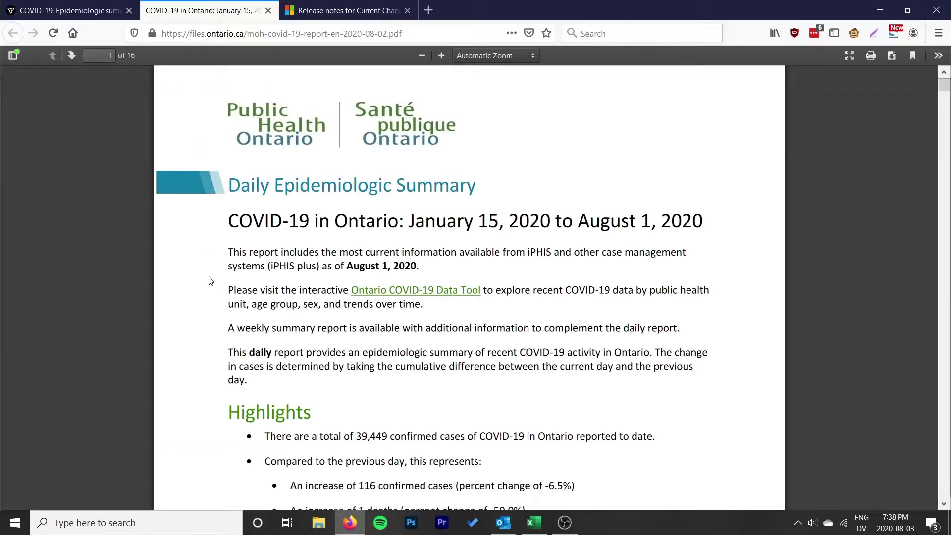
scroll(294, 250, down, 15)
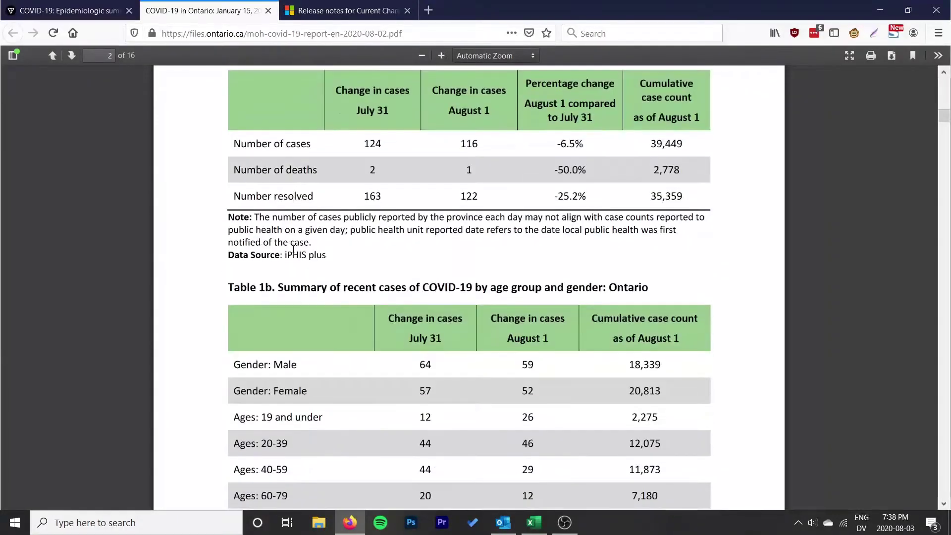
scroll(294, 250, up, 3)
drag(228, 80, 460, 166)
click(440, 252)
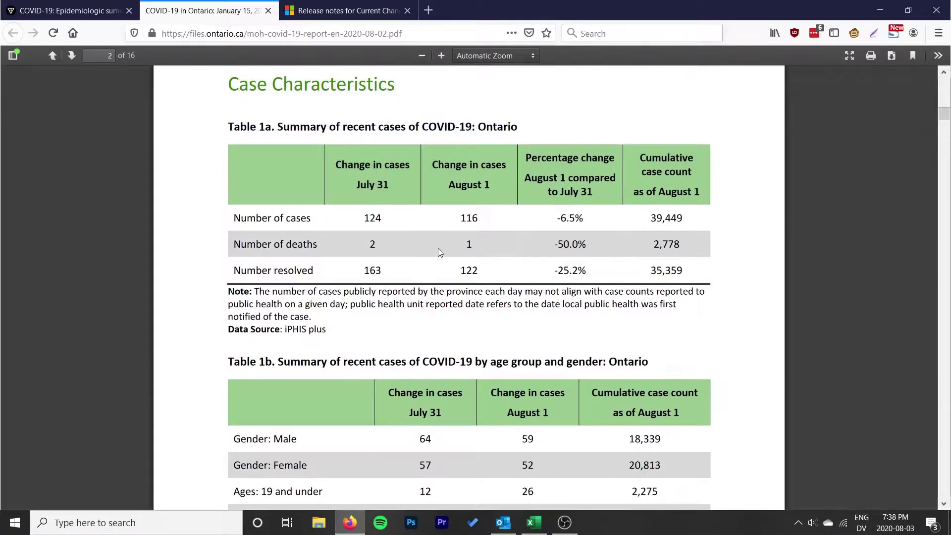
drag(228, 79, 379, 189)
click(386, 228)
Step: Scroll through the report, then copy the PDF's web address from the address bar
scroll(445, 218, down, 5)
scroll(447, 210, up, 5)
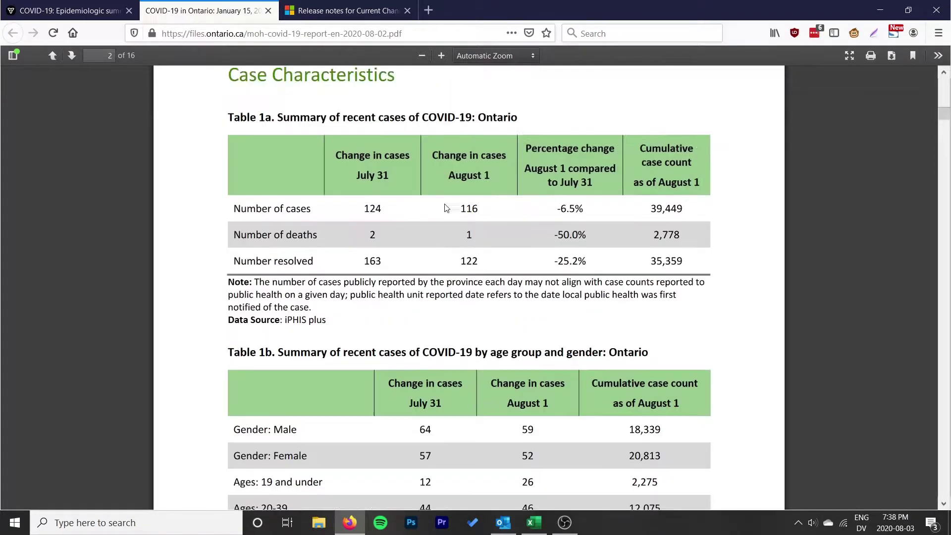
scroll(463, 218, down, 5)
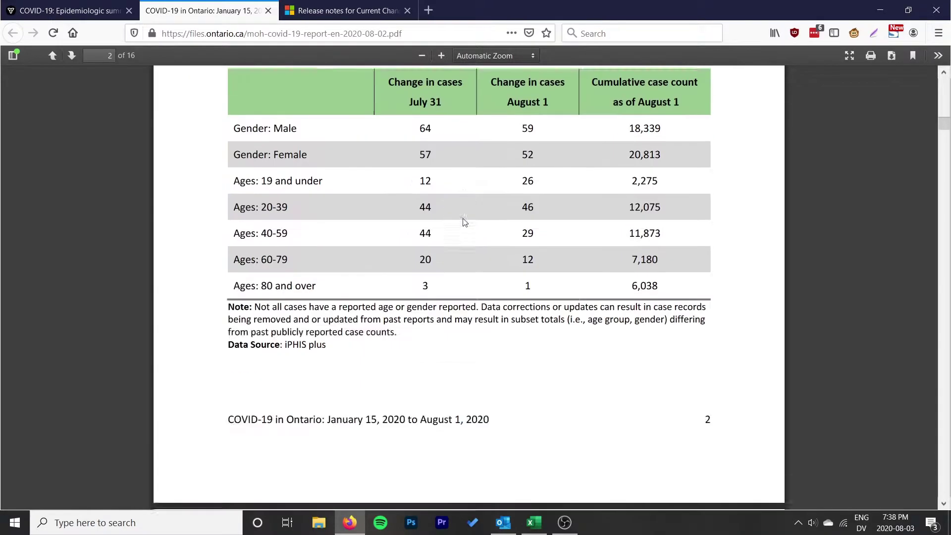
scroll(463, 219, down, 20)
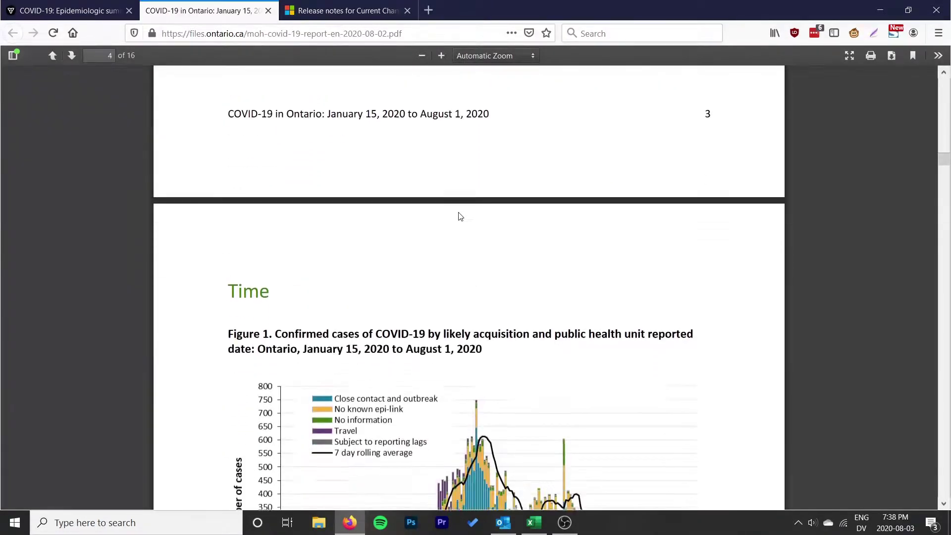
scroll(460, 216, down, 20)
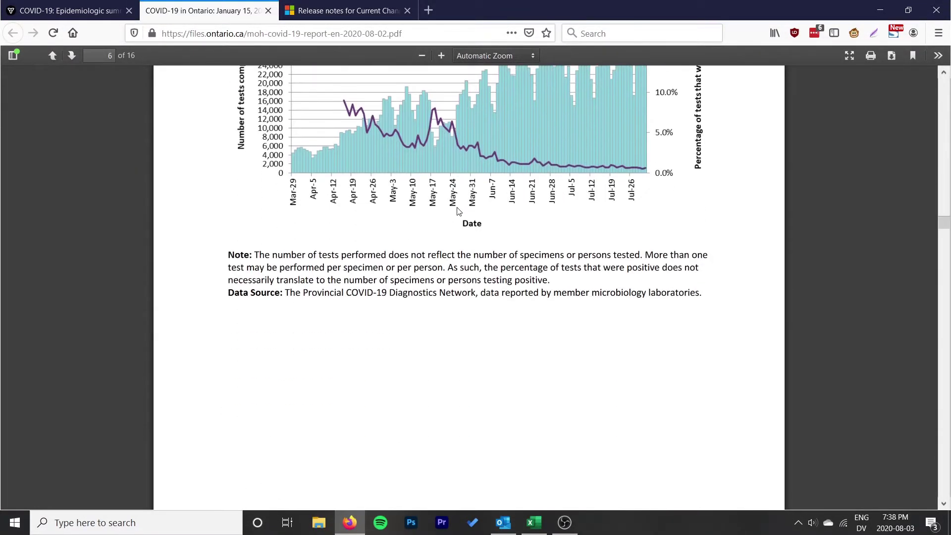
scroll(458, 211, down, 20)
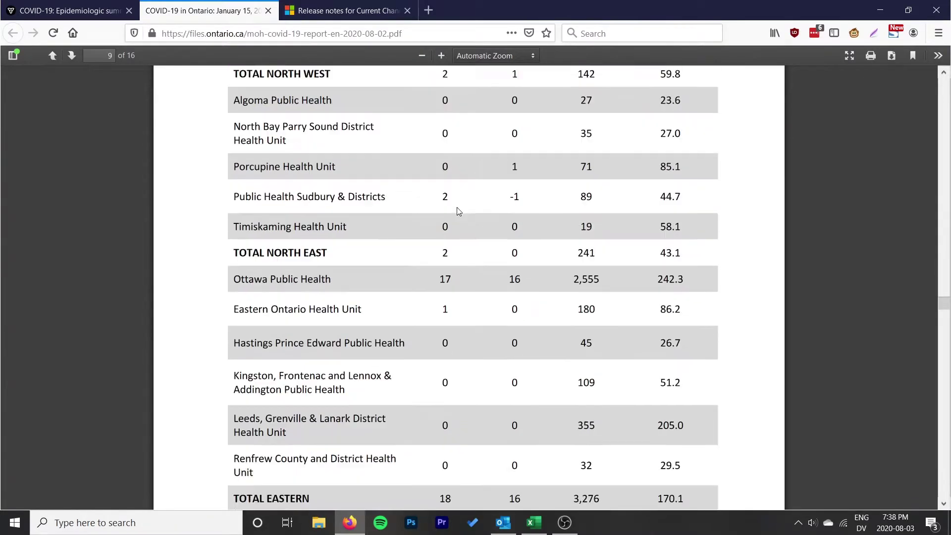
scroll(457, 211, down, 20)
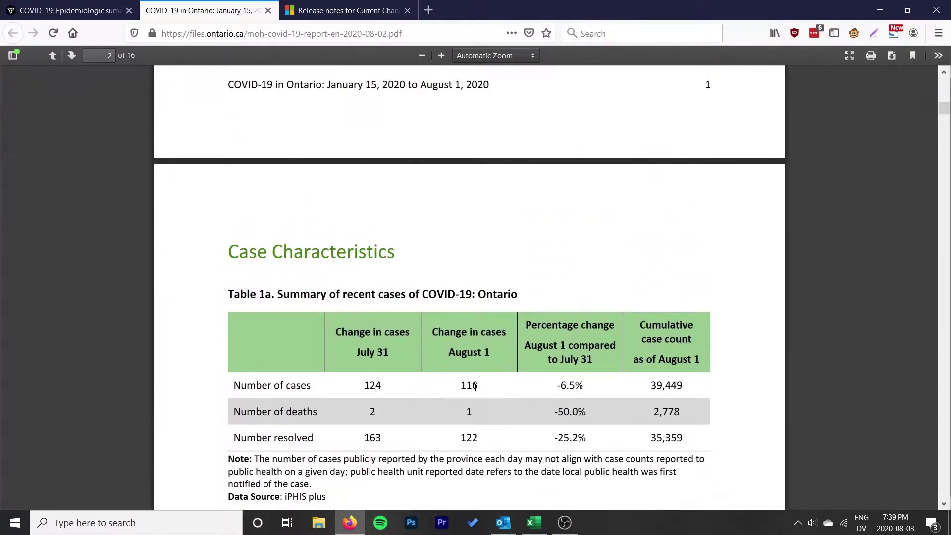
scroll(415, 218, up, 10)
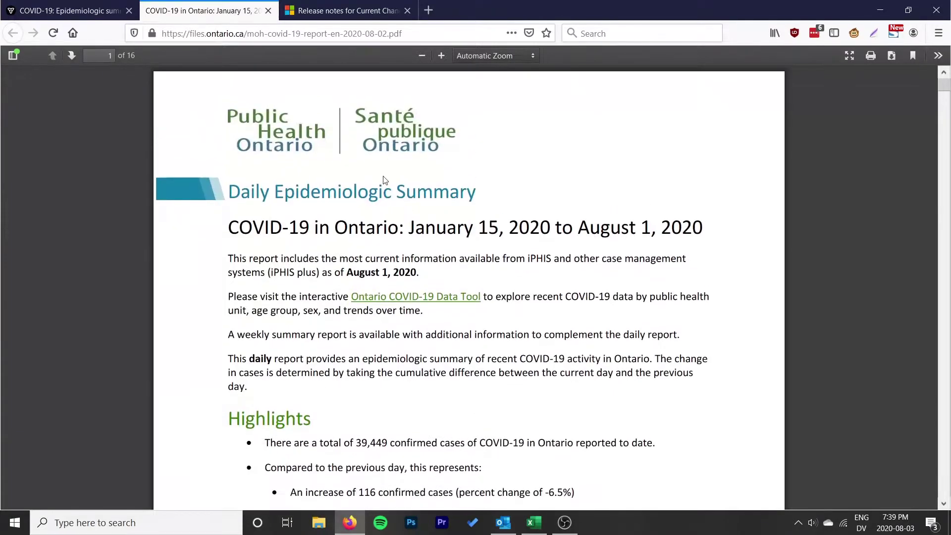
click(294, 34)
right_click(294, 34)
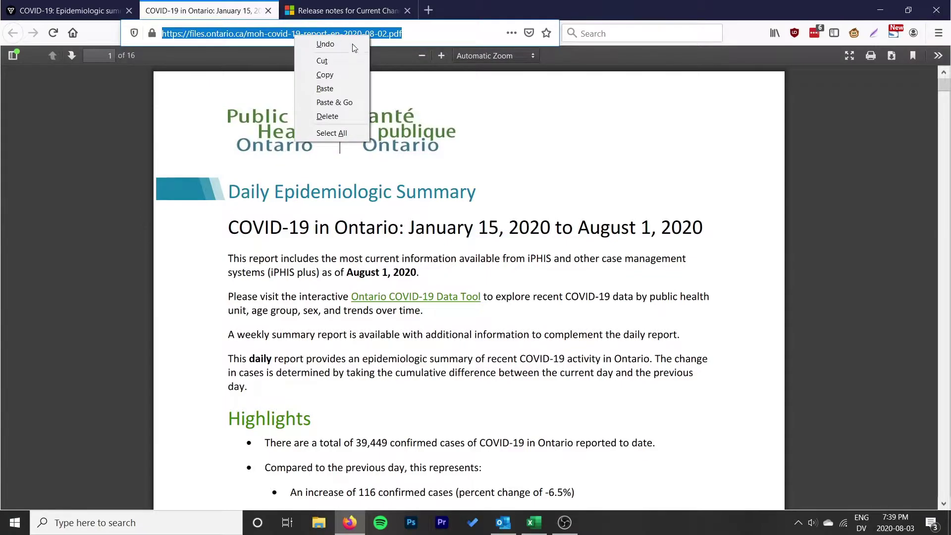
click(348, 78)
Step: Bring Excel forward, leave the Account page, and open the Data tab's Get Data source list
click(533, 522)
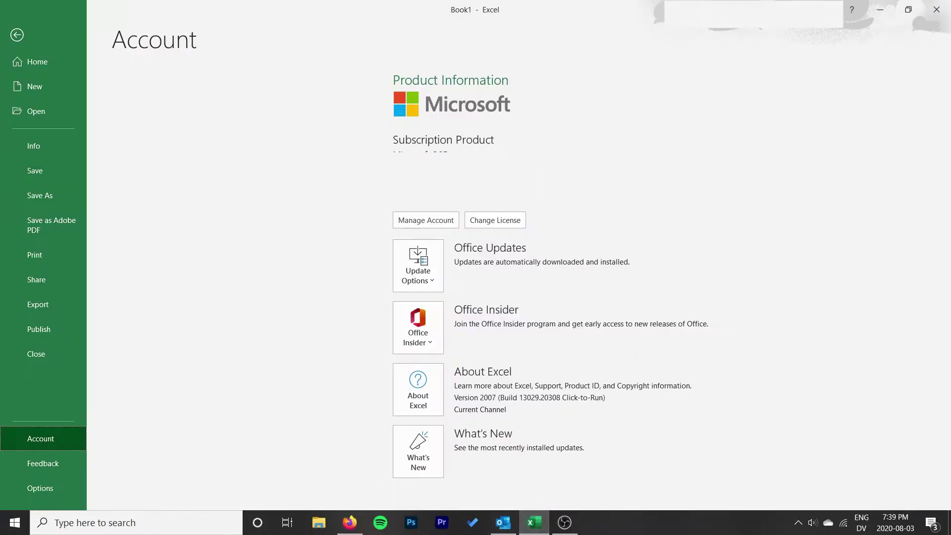
click(15, 36)
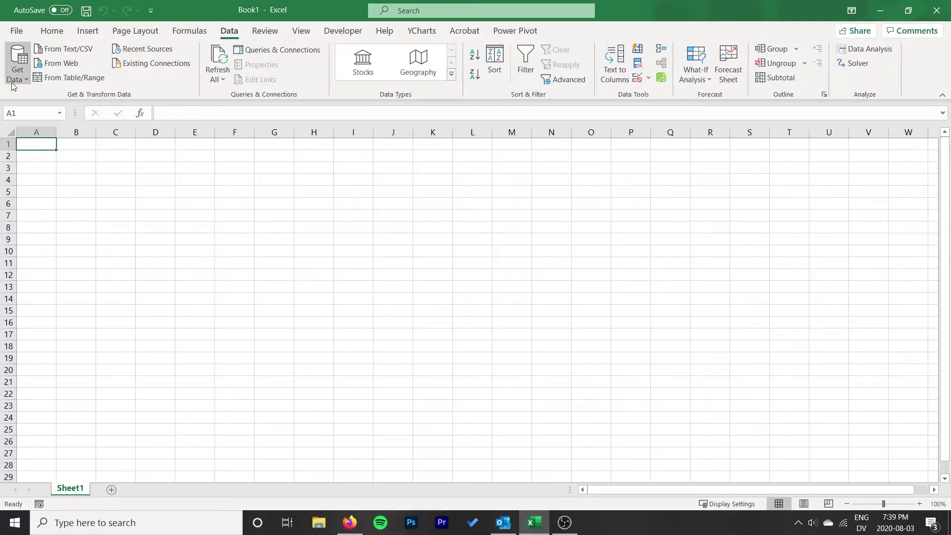
click(16, 79)
mouse_move(56, 100)
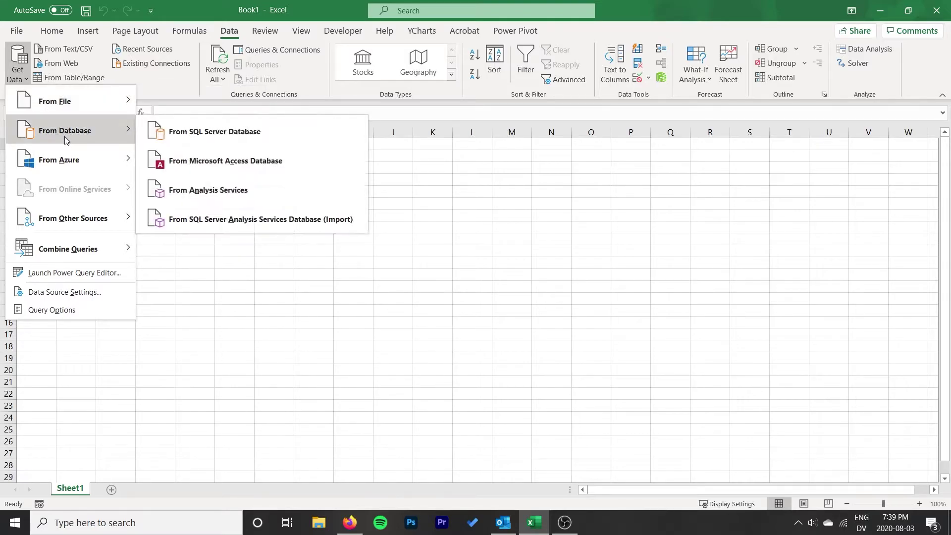
Step: Start a From Web import in Advanced mode and paste the report URL into the first part
mouse_move(52, 163)
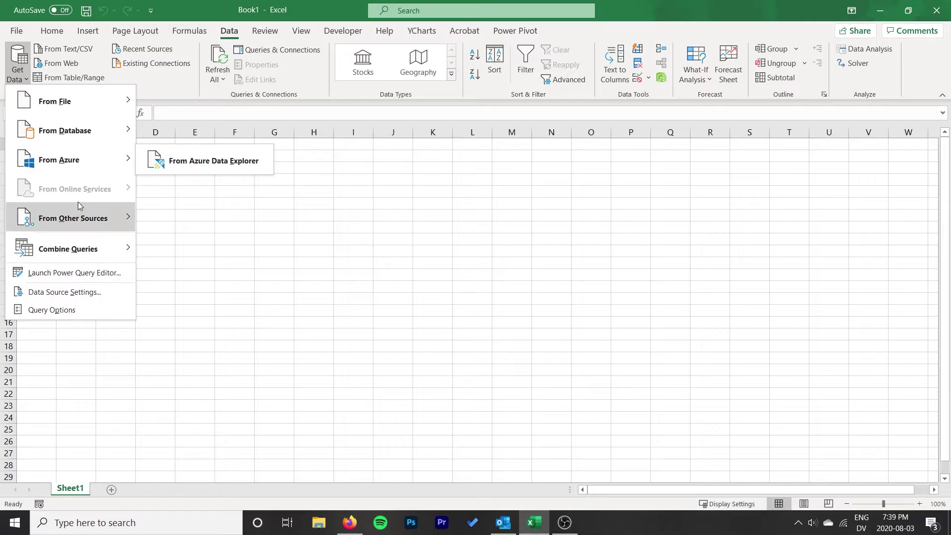
mouse_move(79, 218)
click(250, 243)
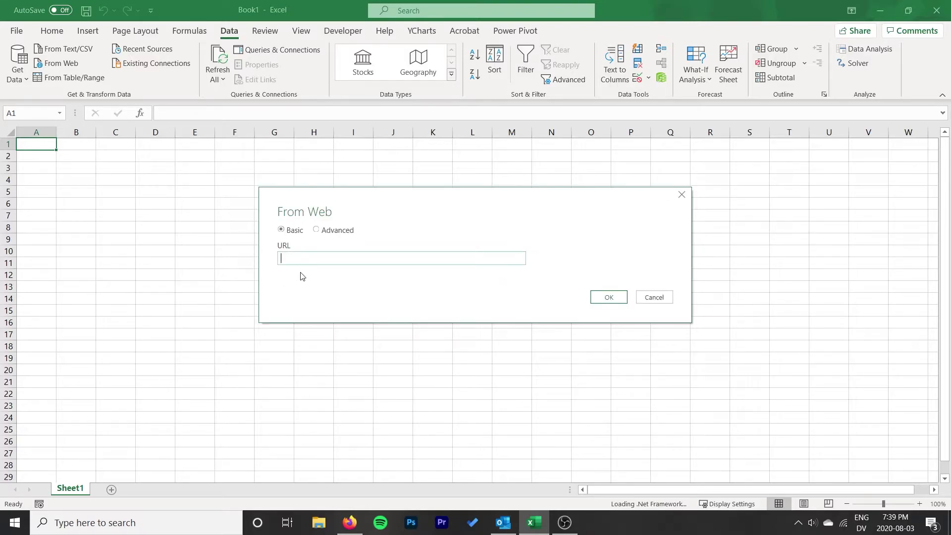
click(328, 231)
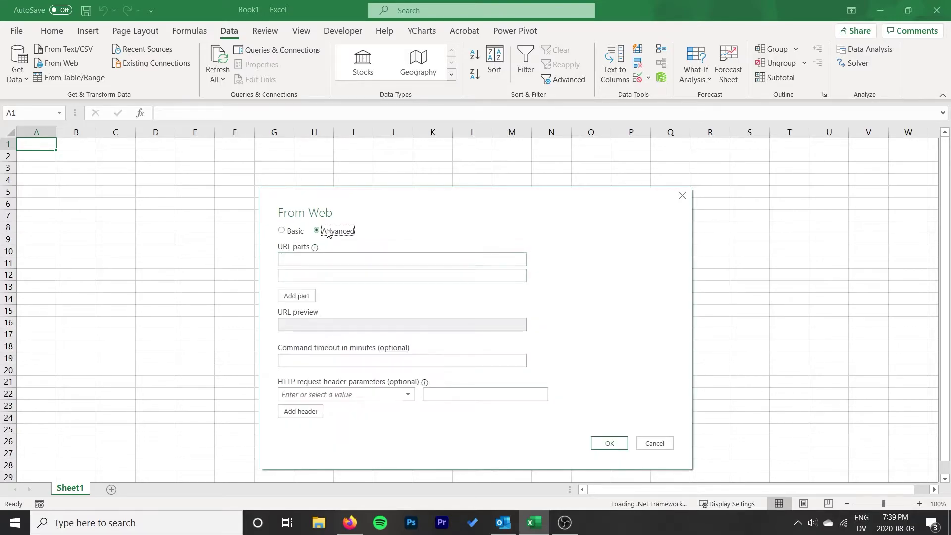
right_click(324, 260)
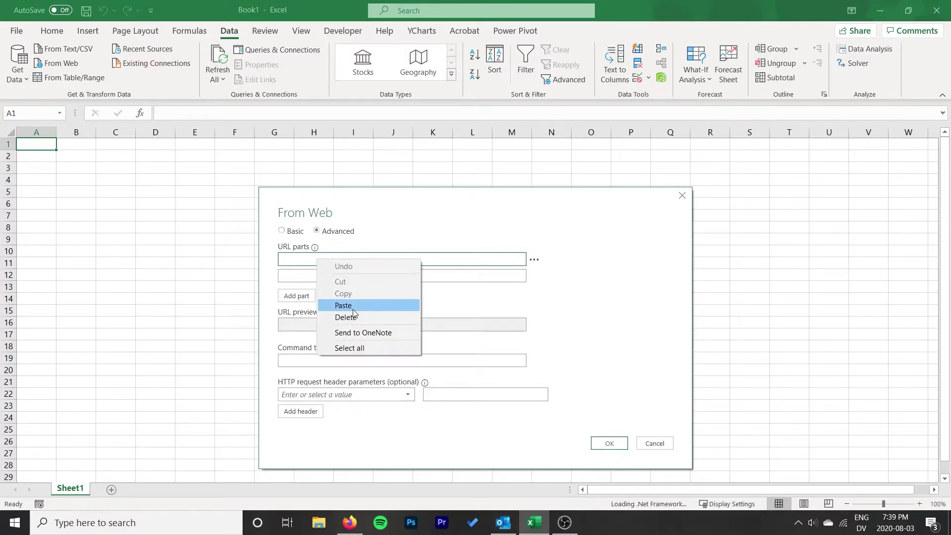
click(340, 304)
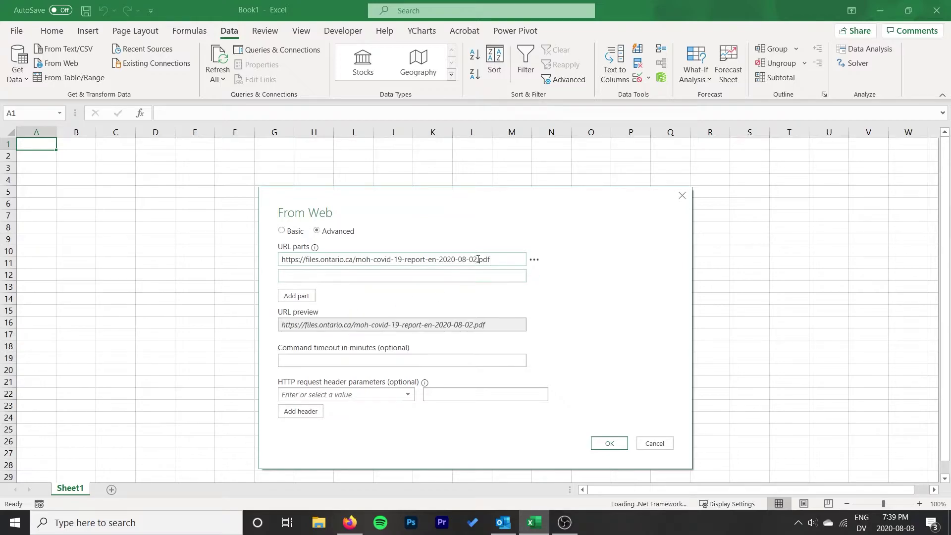
Step: Add a third URL part and move '.pdf' from the first part into it
drag(483, 259, 494, 260)
click(303, 297)
drag(482, 263, 477, 262)
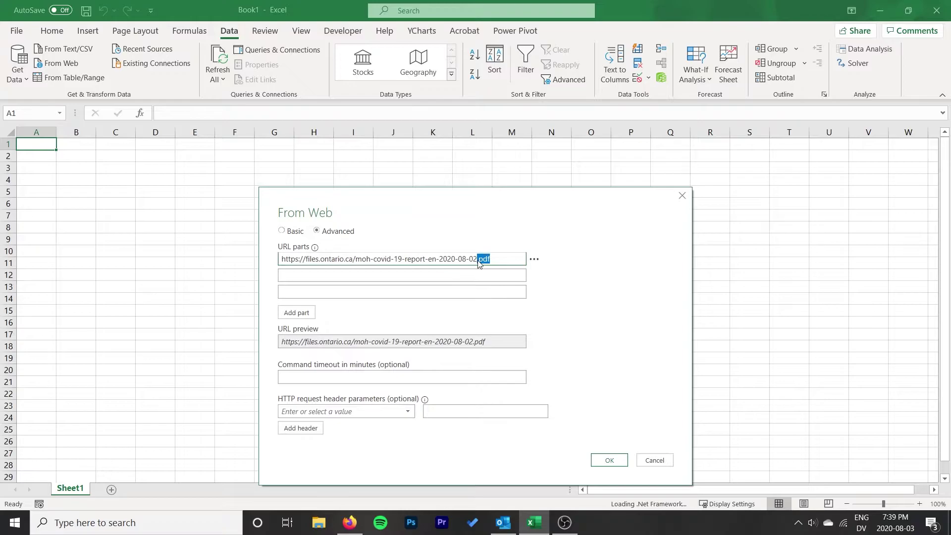
right_click(488, 260)
click(509, 282)
right_click(394, 295)
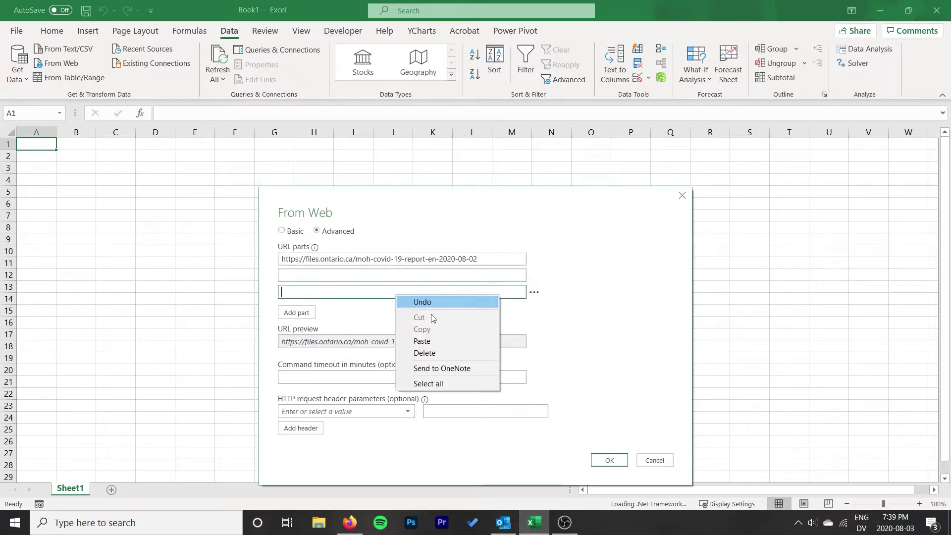
click(431, 341)
Step: Move the date 2020-08-02 into the second URL part and confirm the three-part address
drag(487, 259, 436, 259)
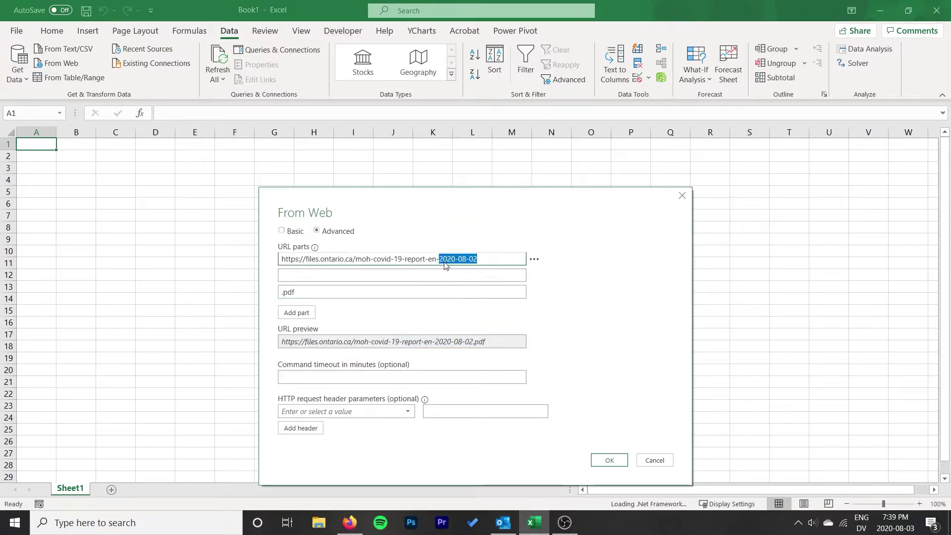
right_click(457, 261)
click(478, 280)
click(384, 276)
right_click(395, 277)
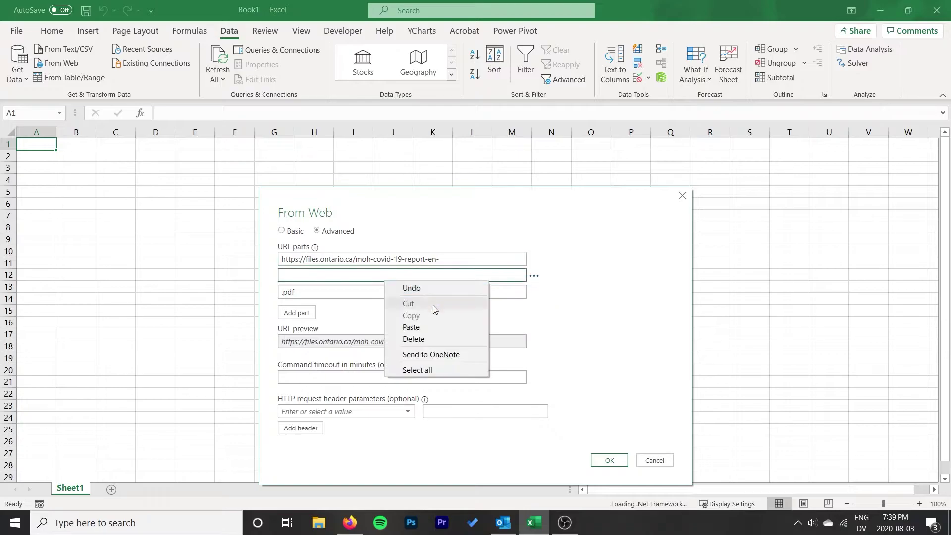
click(424, 325)
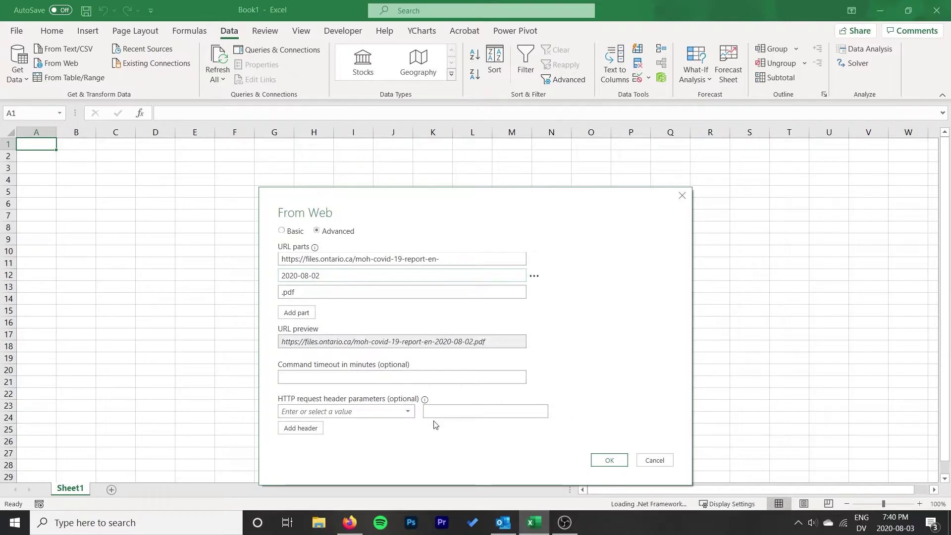
click(609, 459)
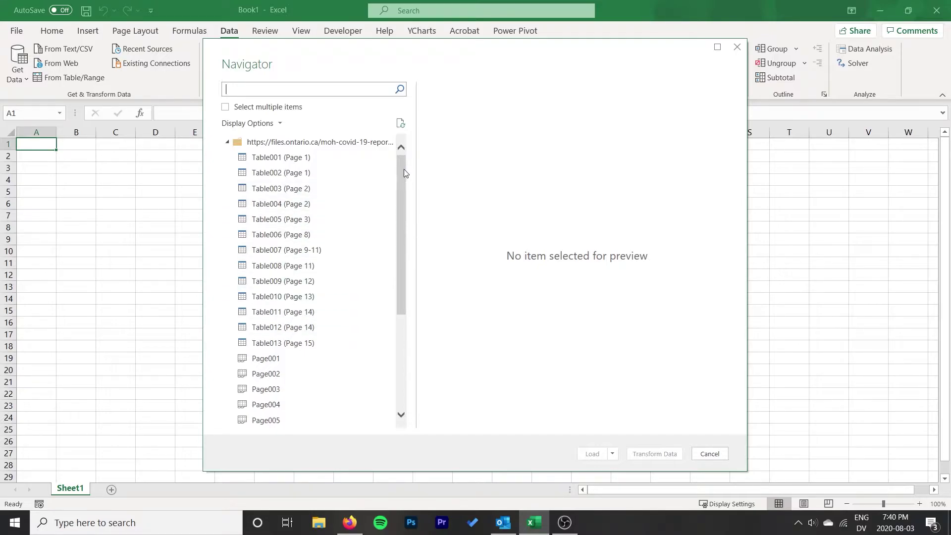
Step: Preview Table001, Table002 and Table003 from the report in the Navigator
drag(403, 170, 384, 170)
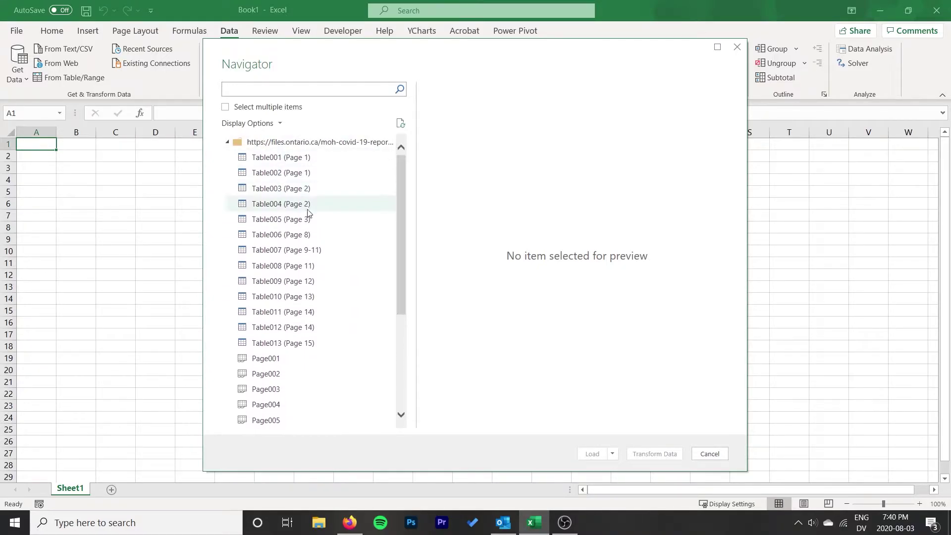
click(294, 158)
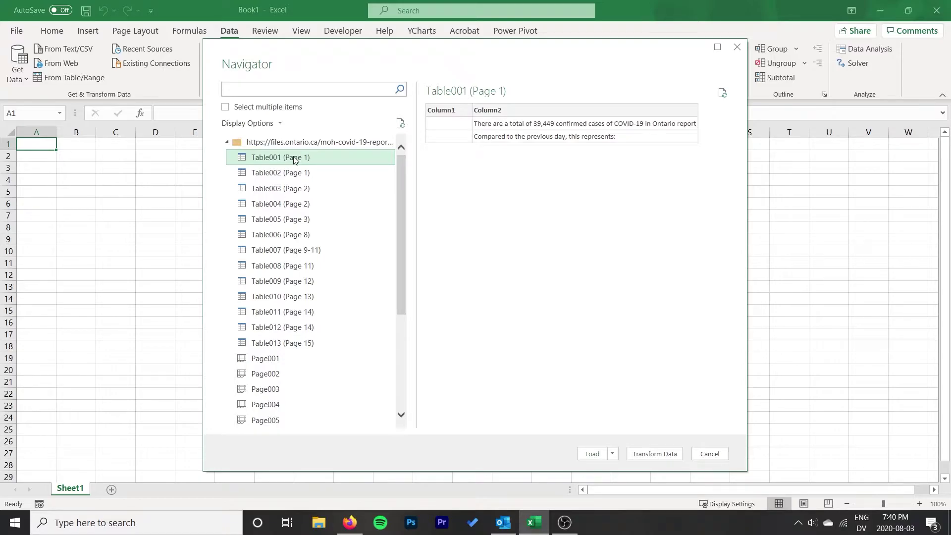
click(310, 179)
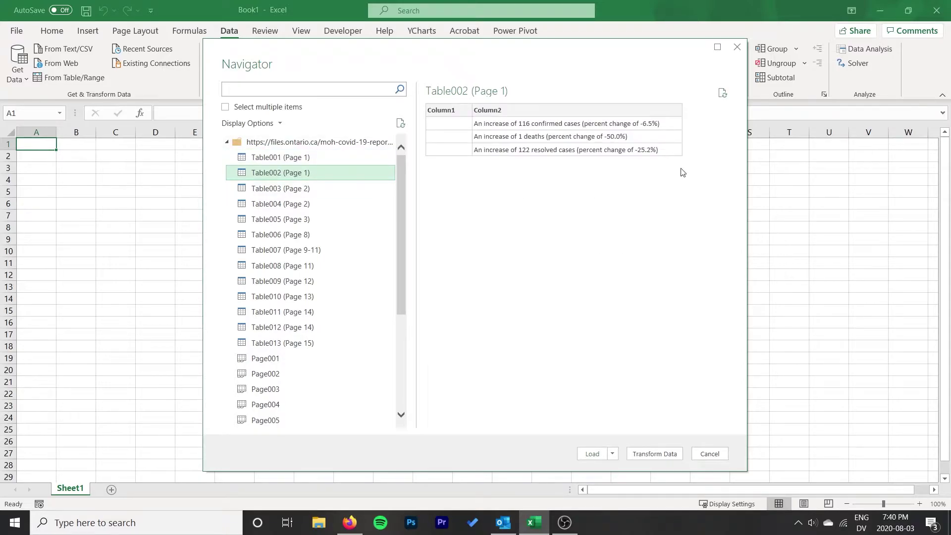
click(341, 190)
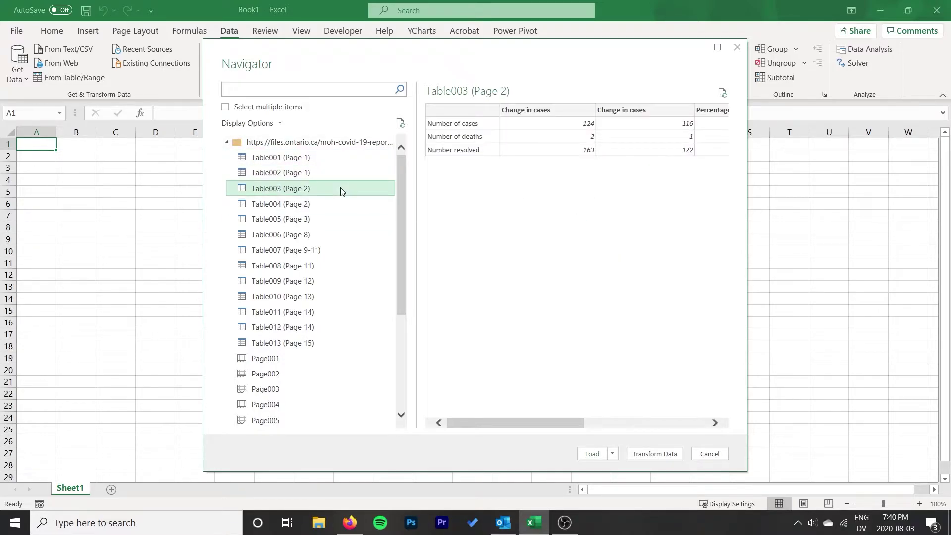
drag(506, 424, 463, 424)
scroll(262, 251, down, 3)
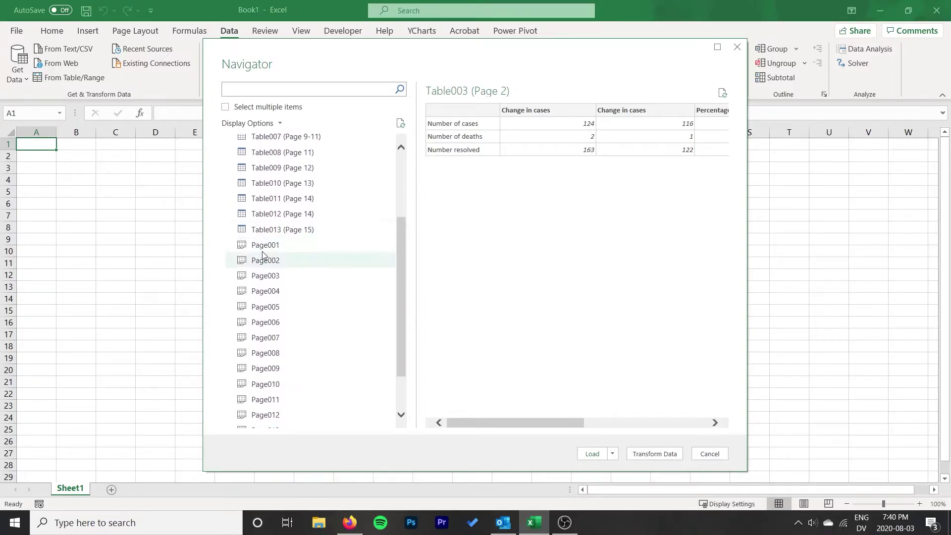
Step: Select Page002 and scroll its preview to Table 1a's 124 cases, 2 deaths, 163 resolved
click(262, 248)
click(277, 260)
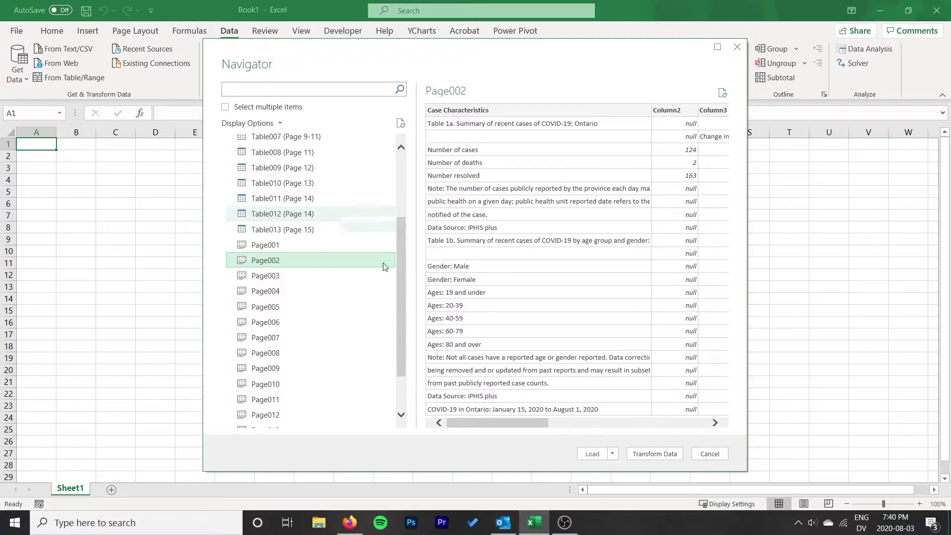
drag(498, 424, 478, 400)
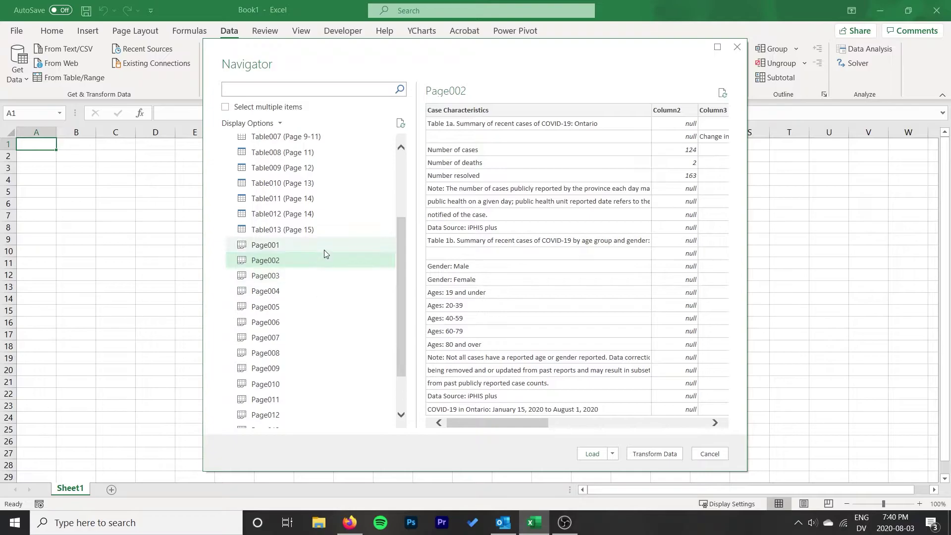
drag(506, 419, 575, 418)
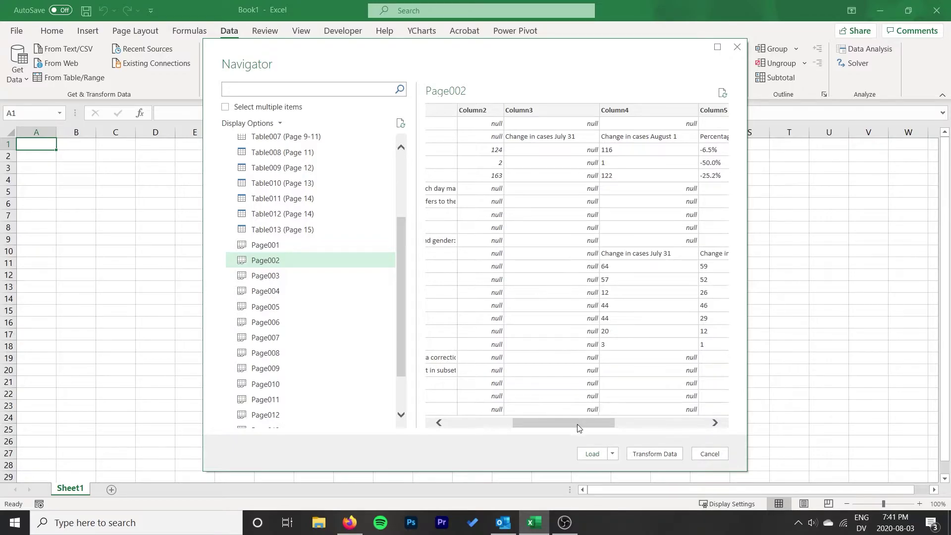
drag(577, 424, 498, 423)
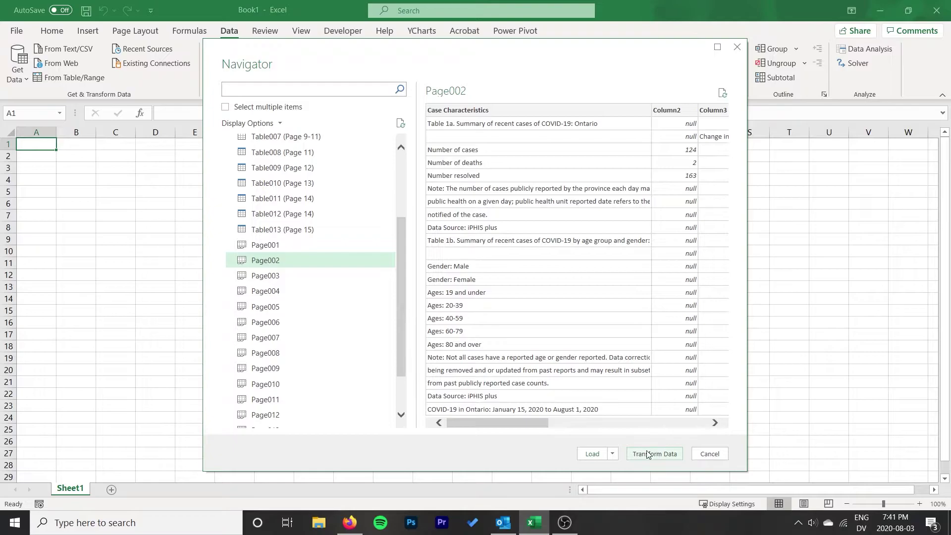
Step: Load Page002 with Load To as a table on the existing worksheet at $A$1
click(614, 455)
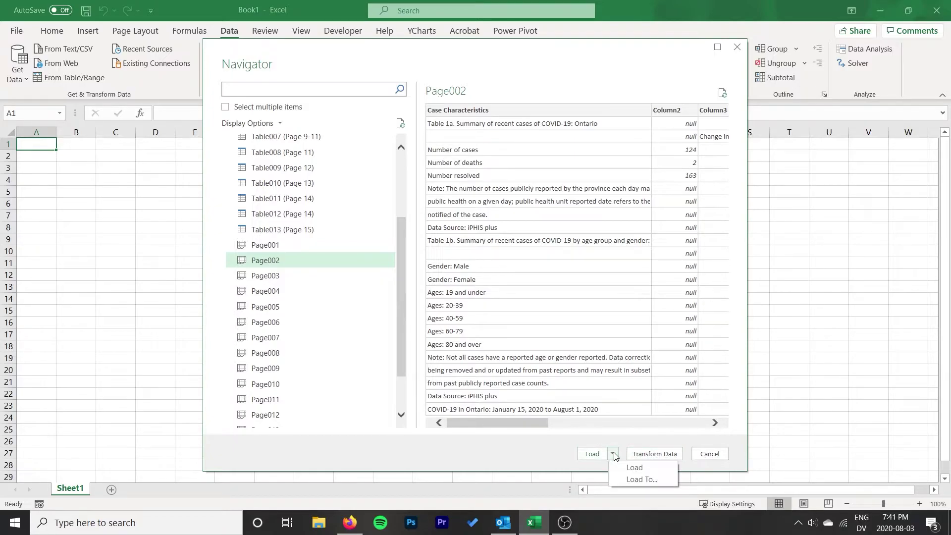
click(629, 481)
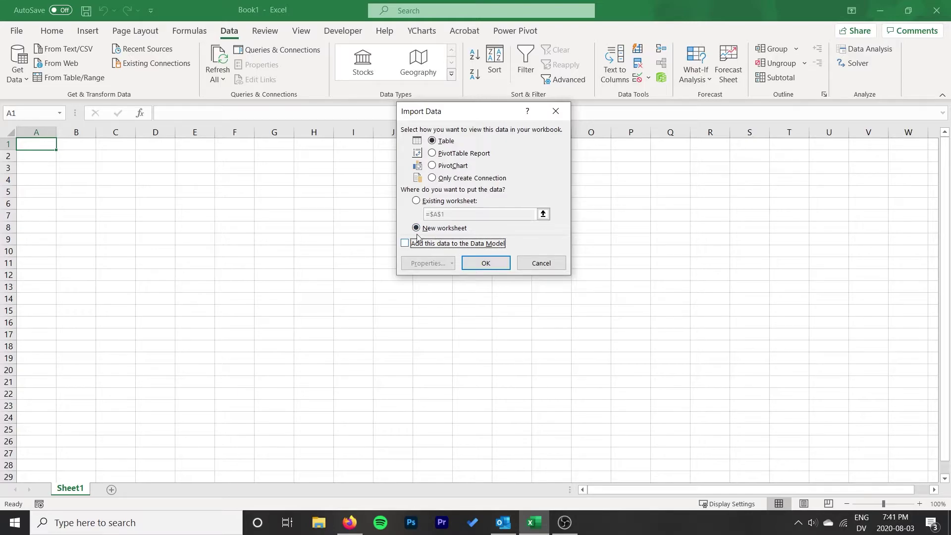
click(416, 200)
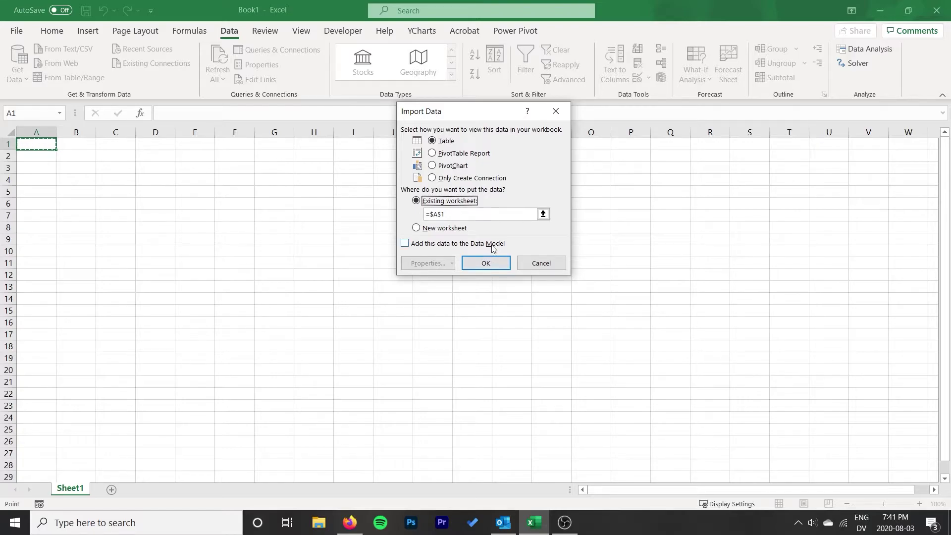
click(486, 263)
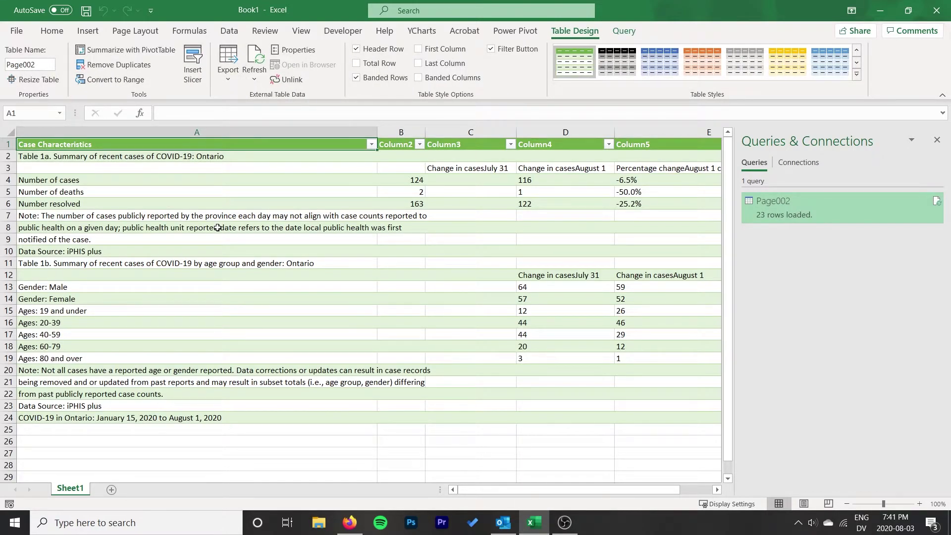
Step: Check the new-cases value 116 in cell D4, then show the Query ribbon tab
drag(520, 490, 499, 490)
click(544, 182)
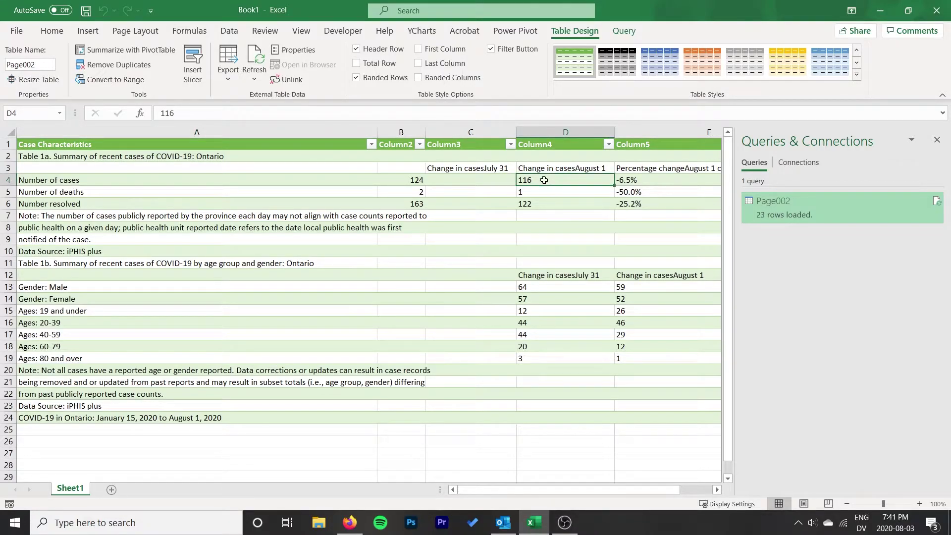
click(622, 40)
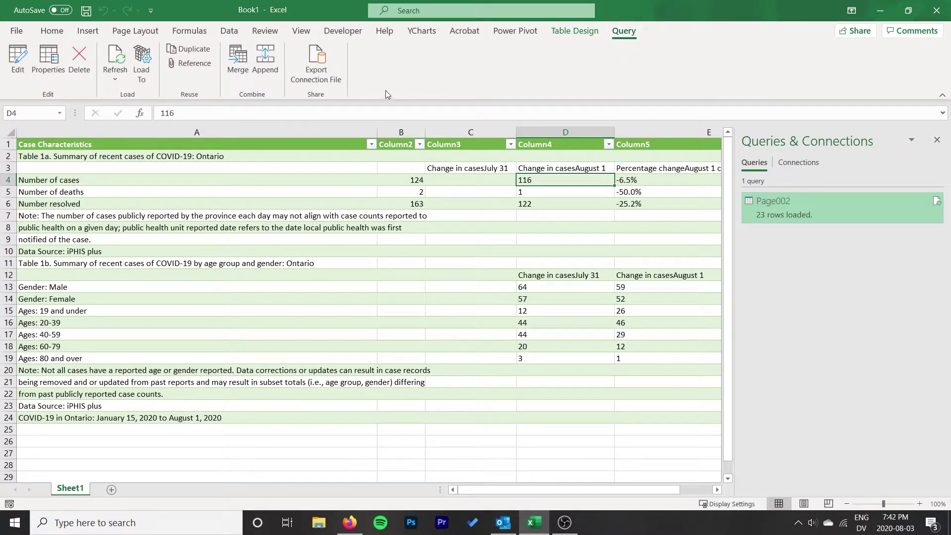
Step: In Page002's query properties, enable refresh on file open and refresh every 60 minutes
click(53, 73)
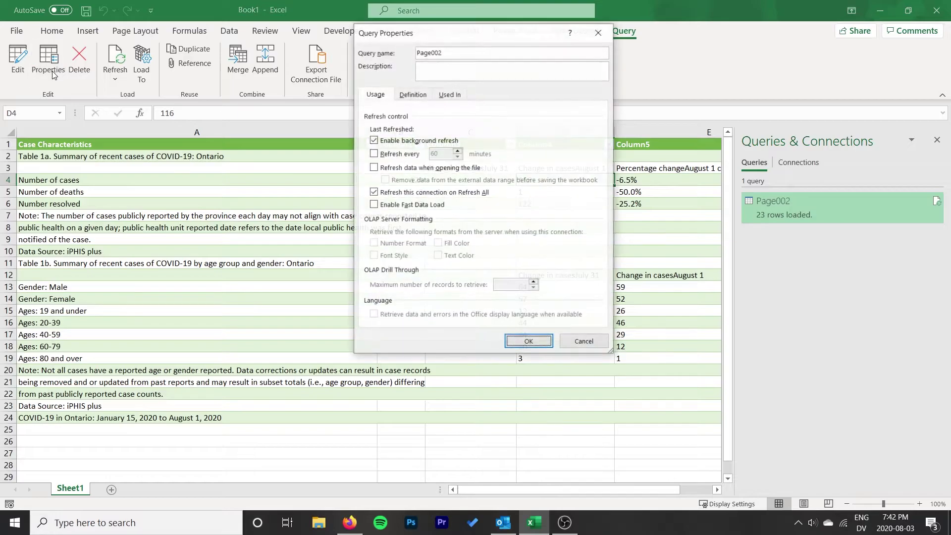
drag(430, 26, 416, 68)
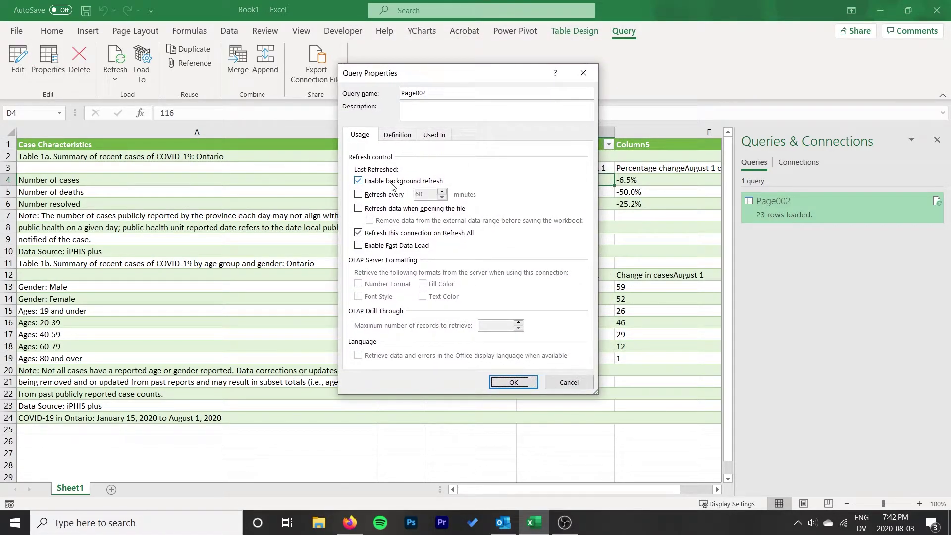
click(392, 212)
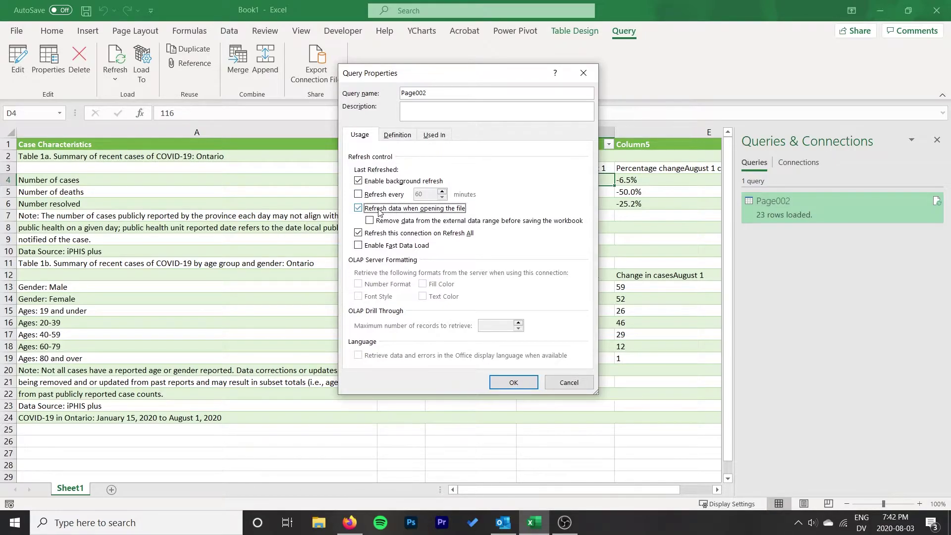
click(382, 198)
drag(432, 197, 404, 197)
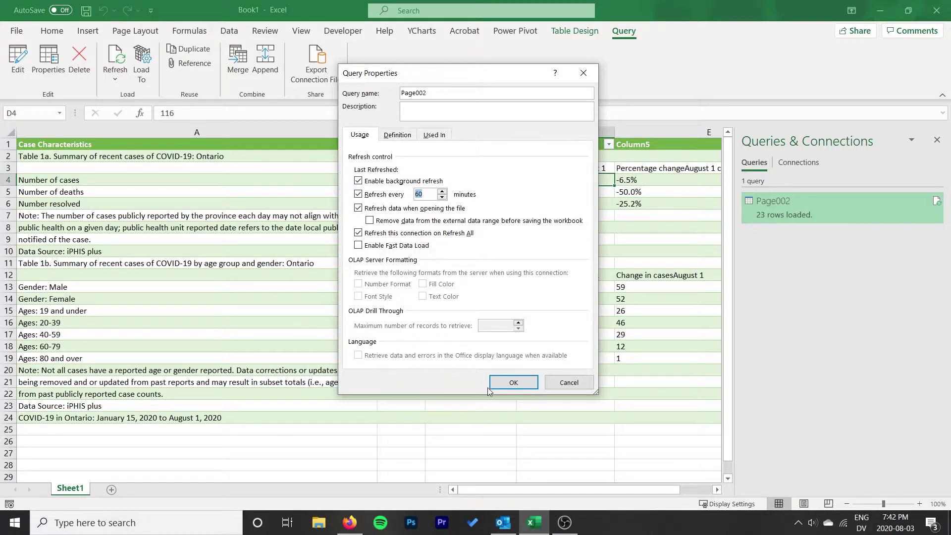
click(510, 383)
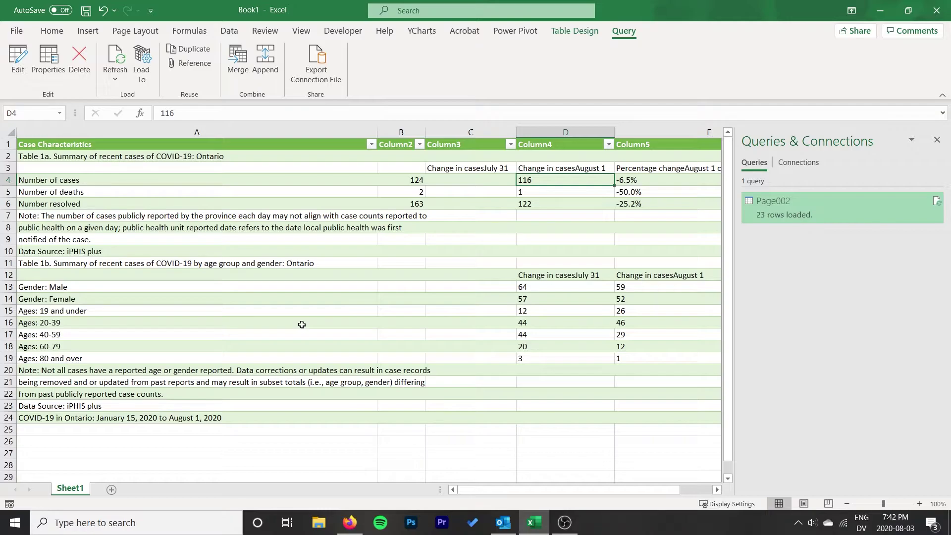
click(349, 522)
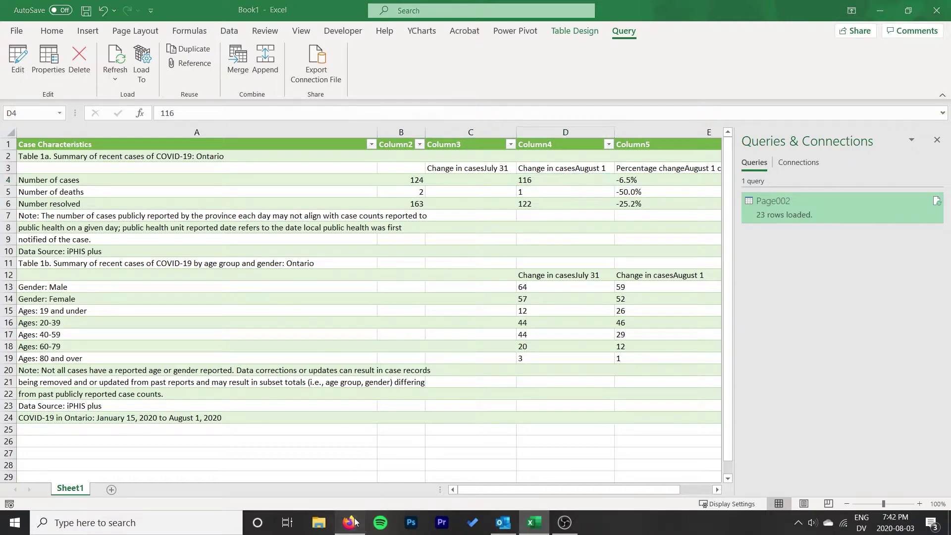
click(542, 214)
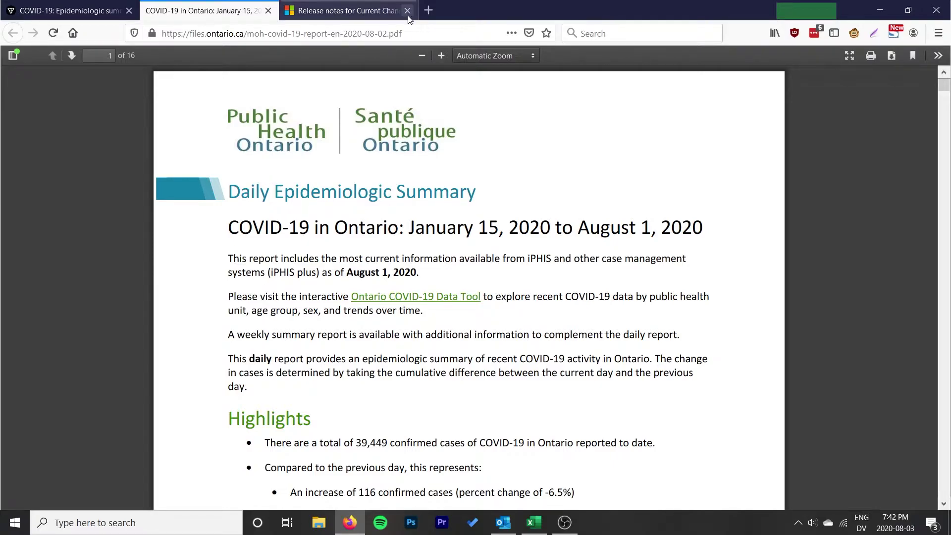
click(413, 34)
click(363, 41)
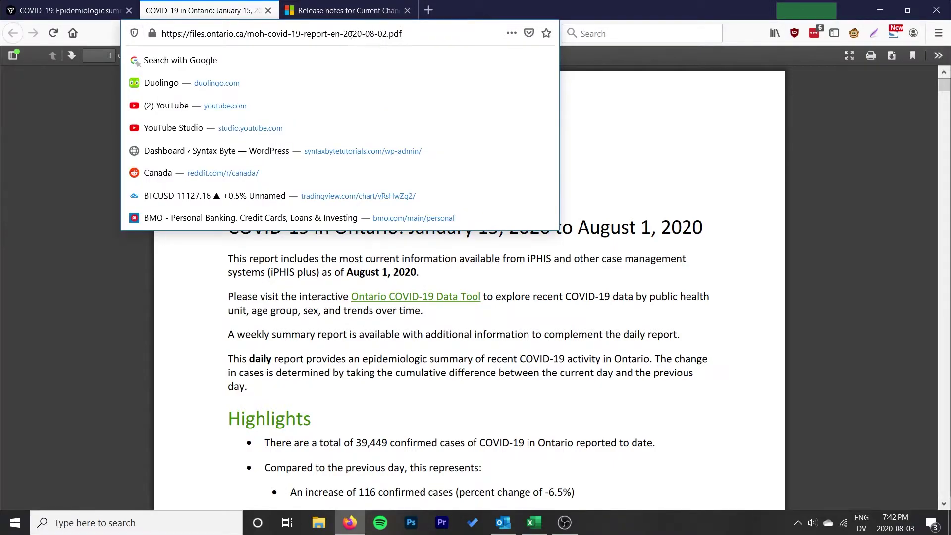
drag(344, 33, 389, 33)
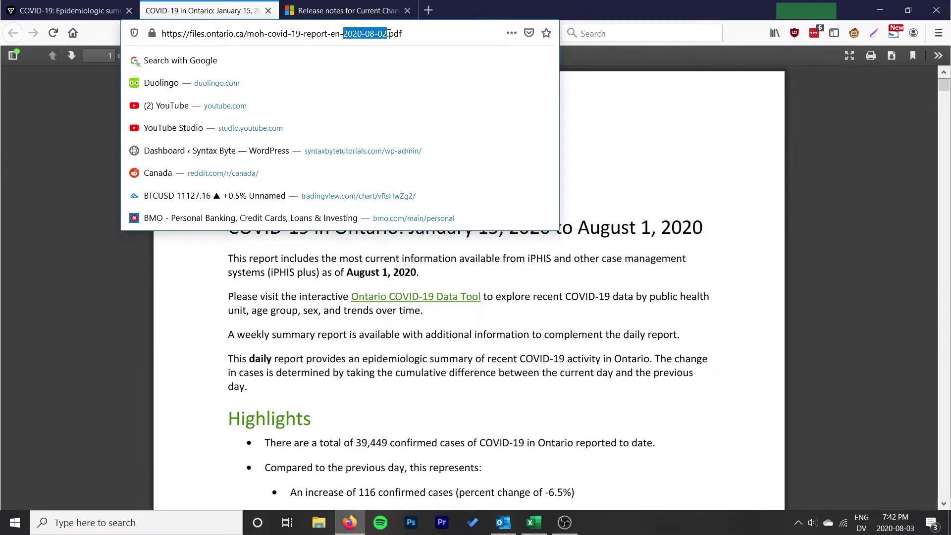
click(449, 42)
drag(448, 40, 343, 34)
click(412, 35)
click(609, 149)
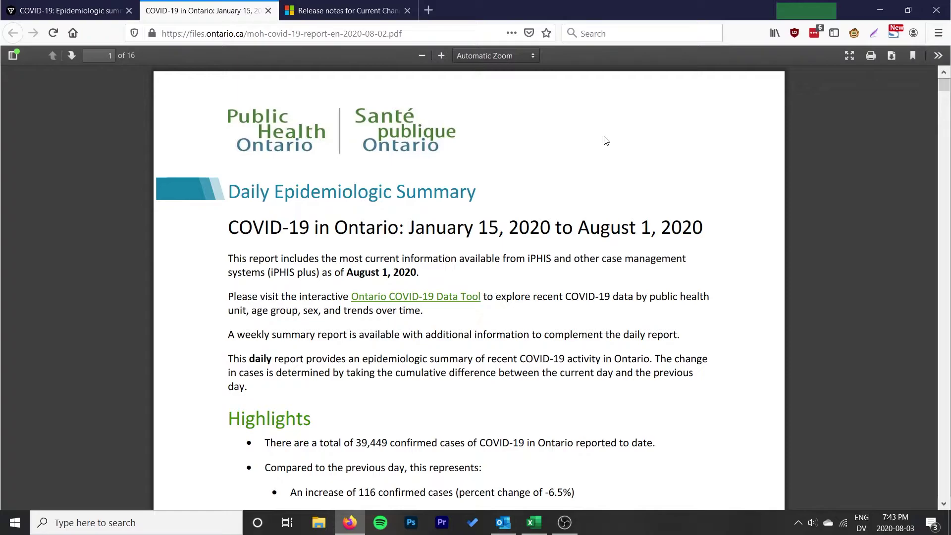
drag(700, 206, 455, 237)
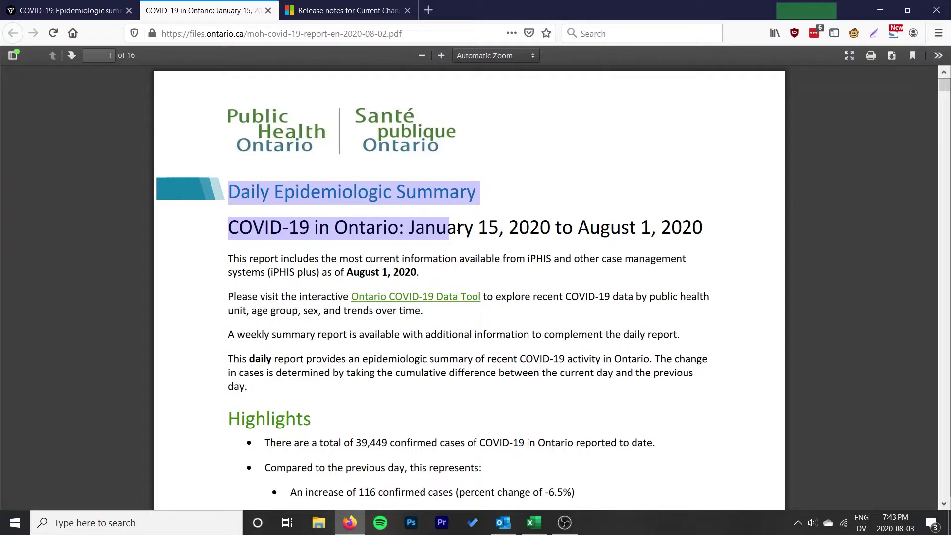
drag(531, 225, 542, 228)
click(472, 266)
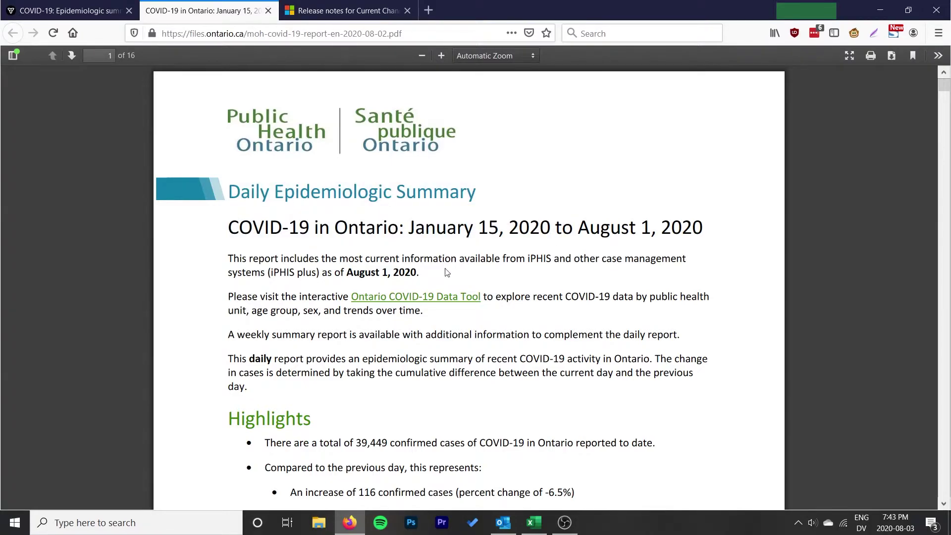
Step: Rename Sheet1 to Data and add a new sheet named Params
click(534, 522)
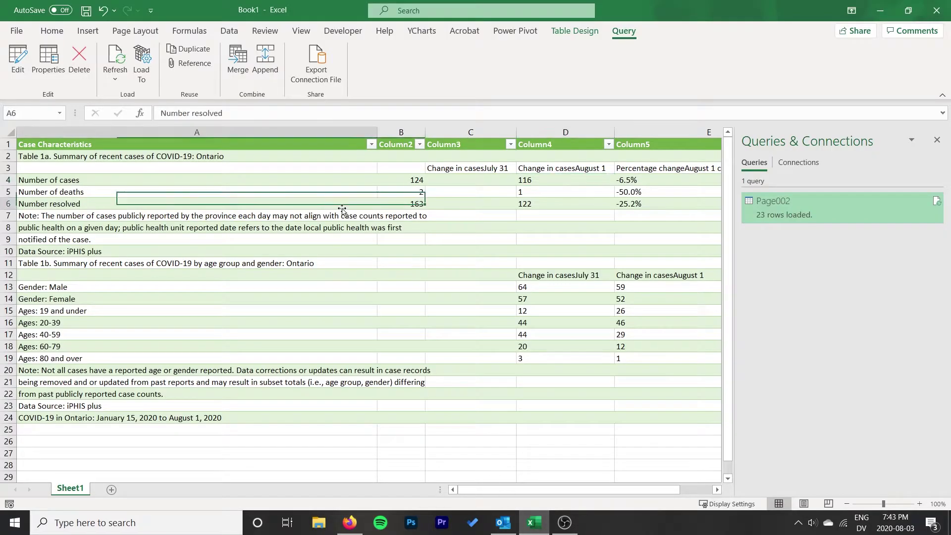
drag(342, 209, 259, 192)
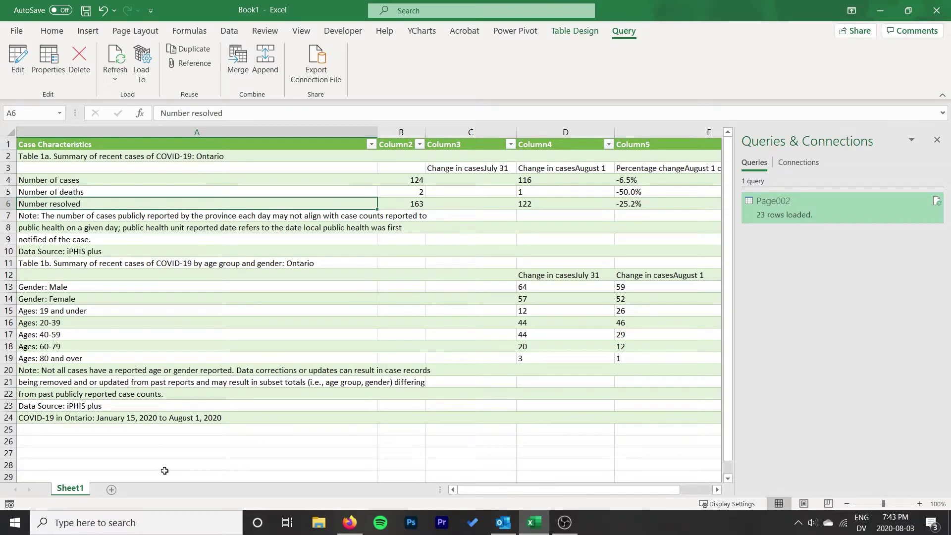
double_click(79, 492)
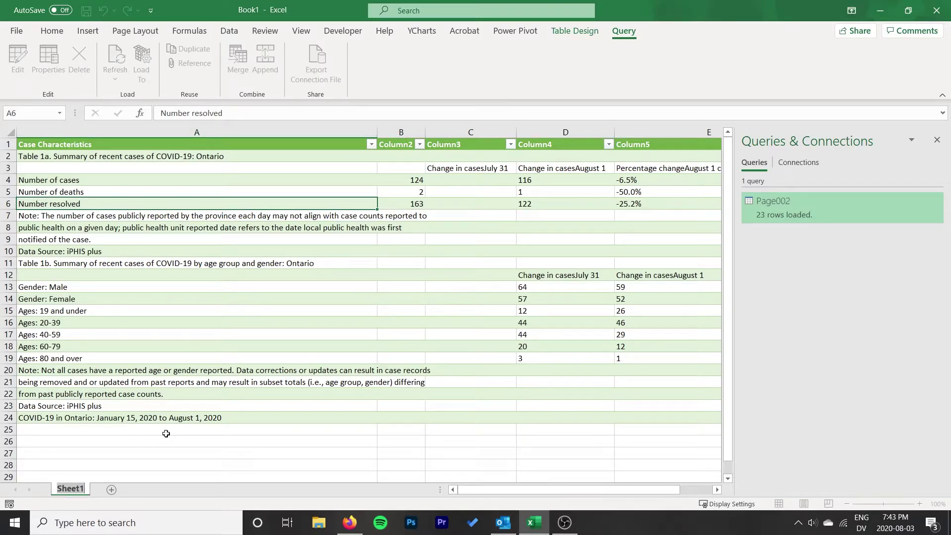
text(Data)
key(Return)
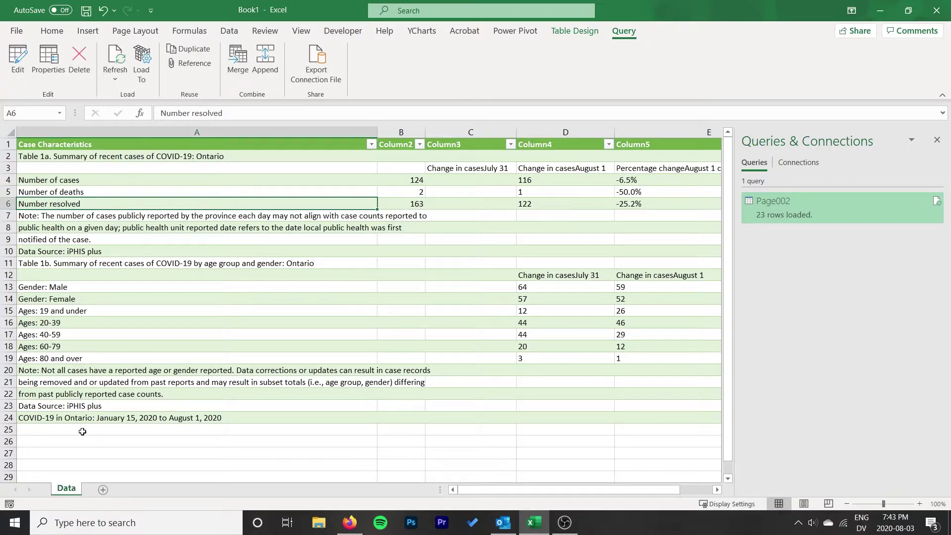
click(103, 490)
text(Params)
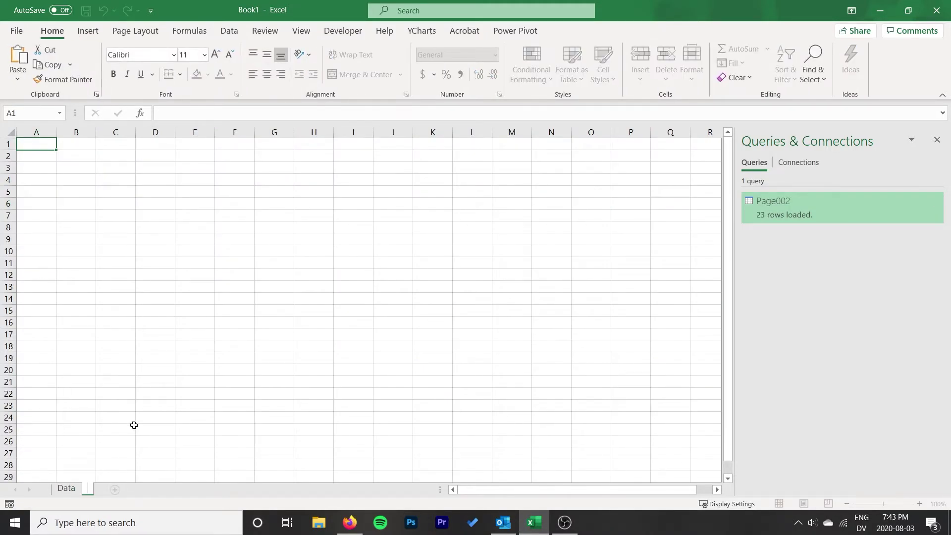
key(Return)
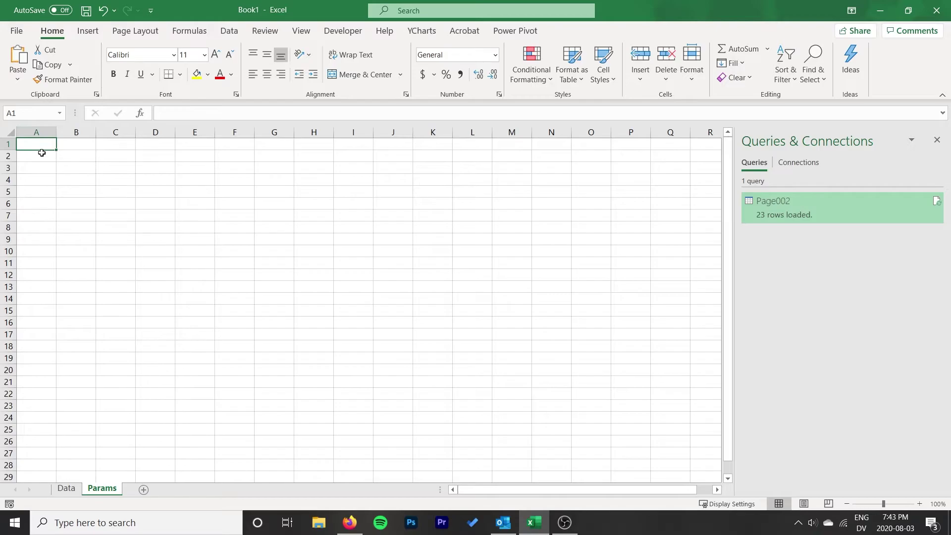
Step: Enter a bold Date heading in cell A1 of Params
text(date)
key(Return)
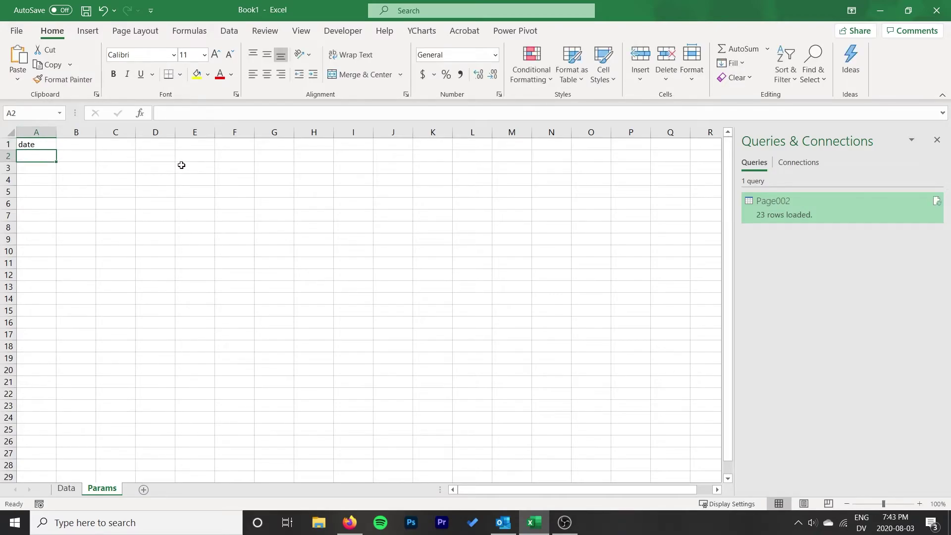
key(Up)
text(Date)
key(Return)
key(Up)
click(113, 74)
Step: Enter 2020-08-02 in cell A2 below the Date heading
click(35, 155)
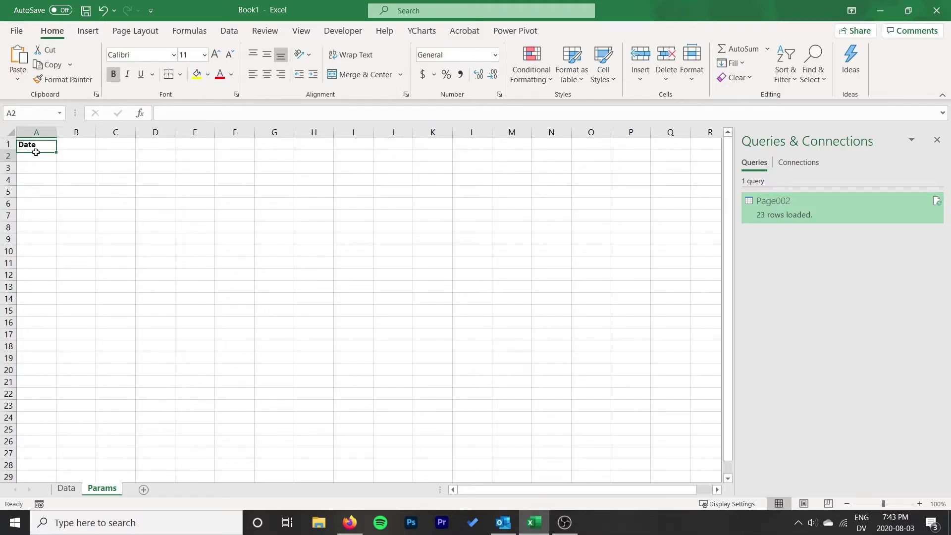
text(2020)
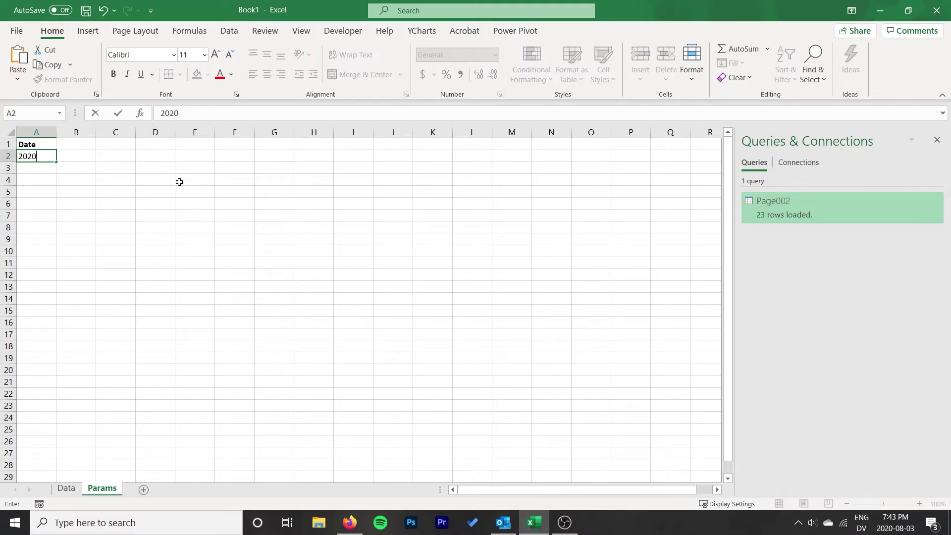
text(-08-02)
key(Return)
click(39, 143)
click(39, 156)
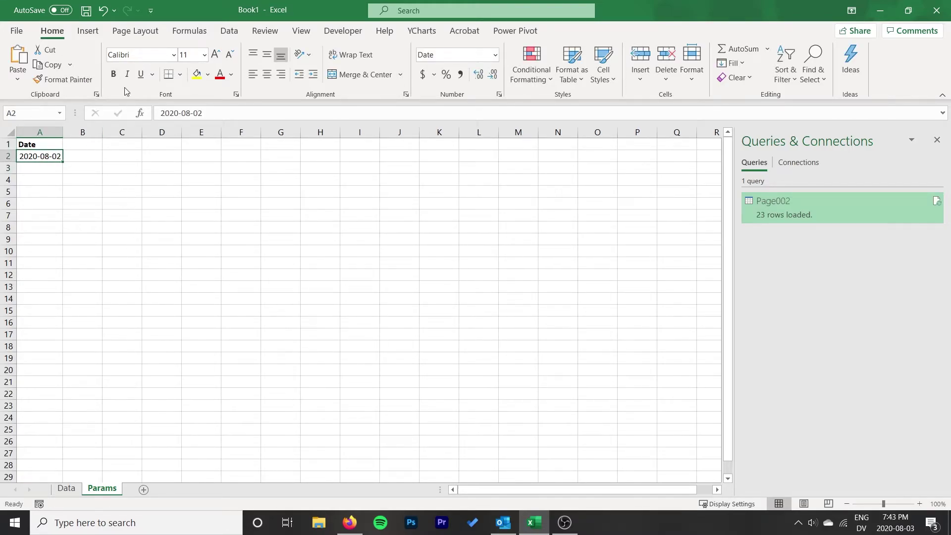
Step: Define the name Dat for the Params date cell
click(189, 30)
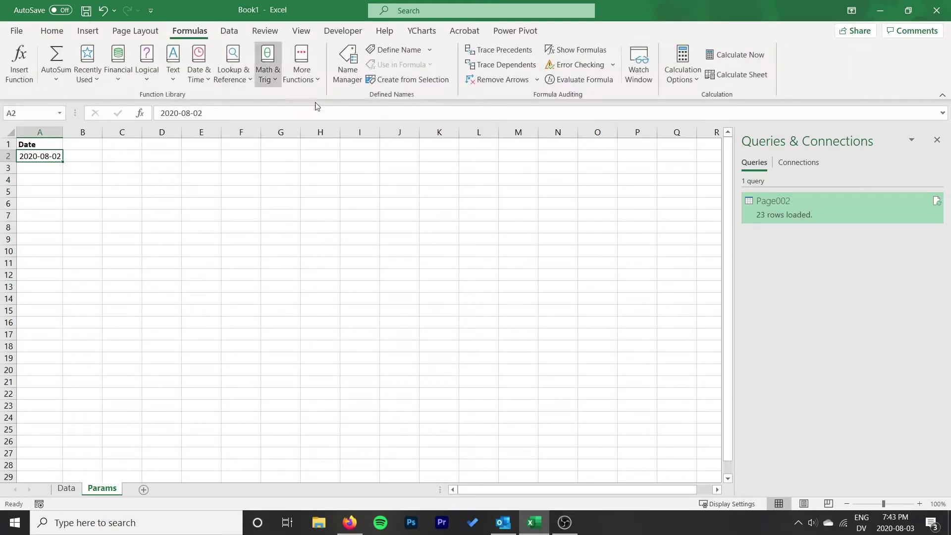
click(385, 53)
drag(435, 172, 391, 161)
text(Dat)
key(Return)
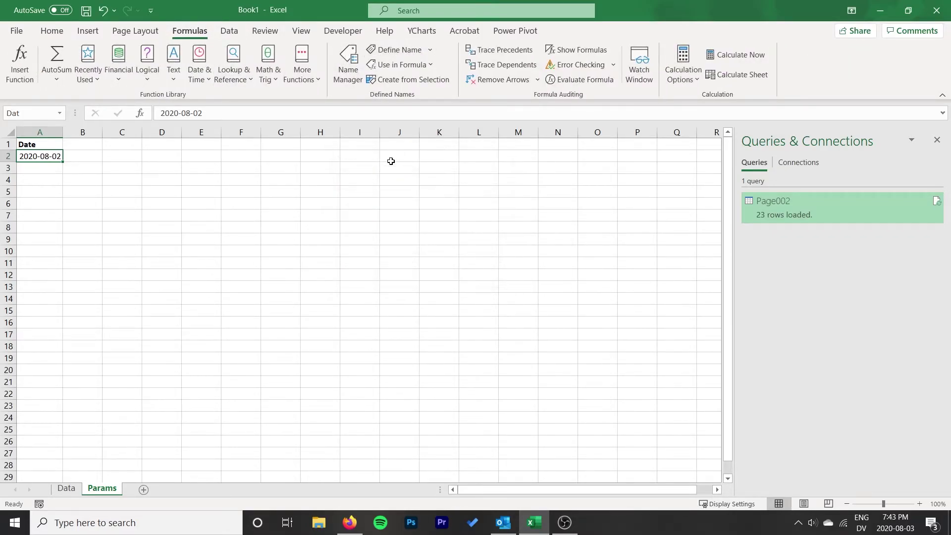
click(393, 51)
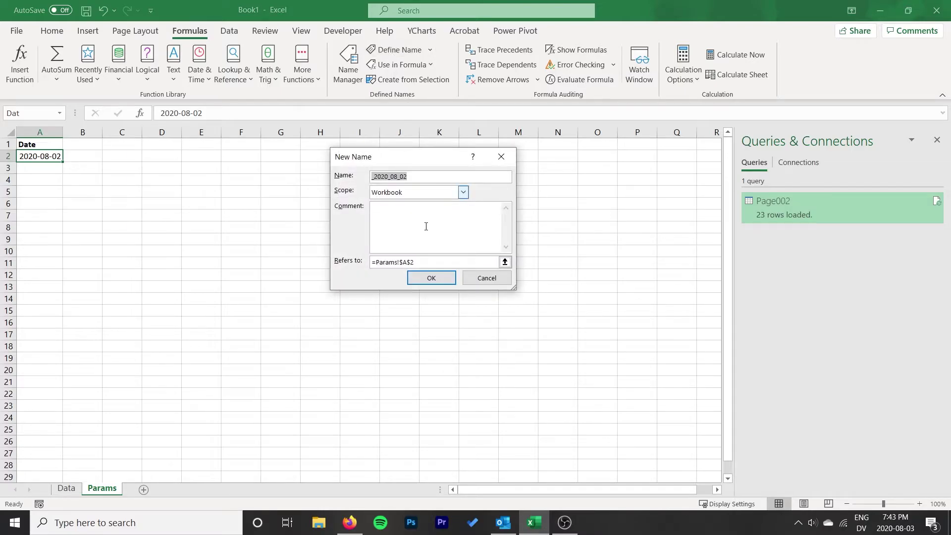
click(474, 276)
Step: In Name Manager, rename the defined name Dat to Date
click(354, 70)
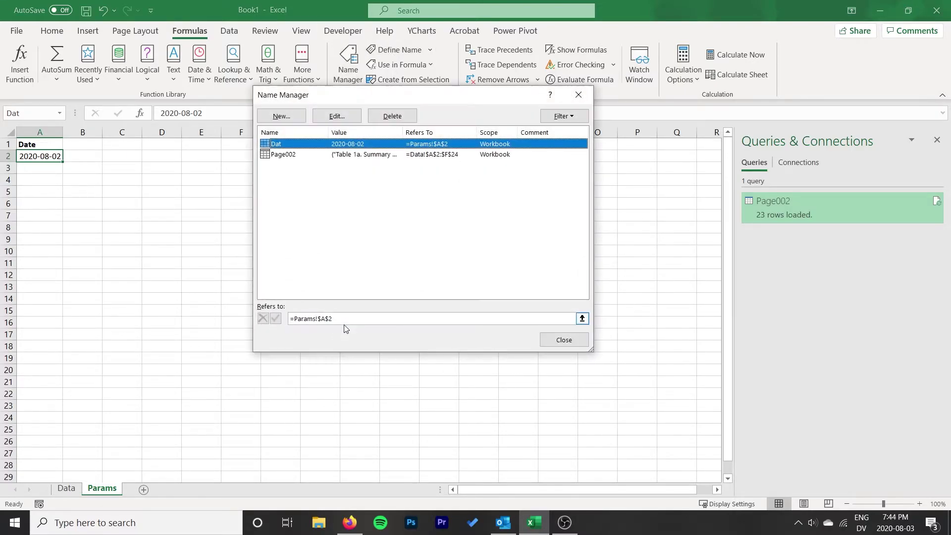
click(337, 116)
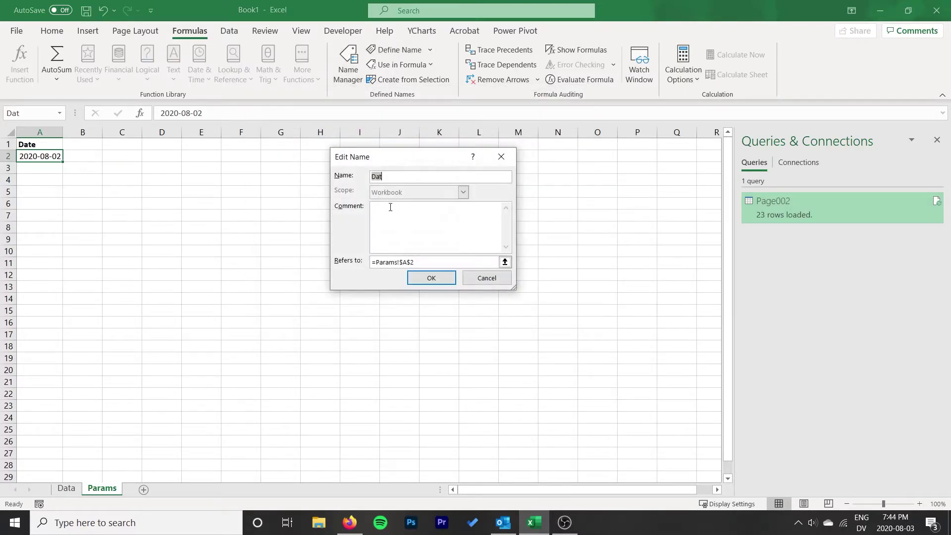
key(End)
text(e)
click(444, 282)
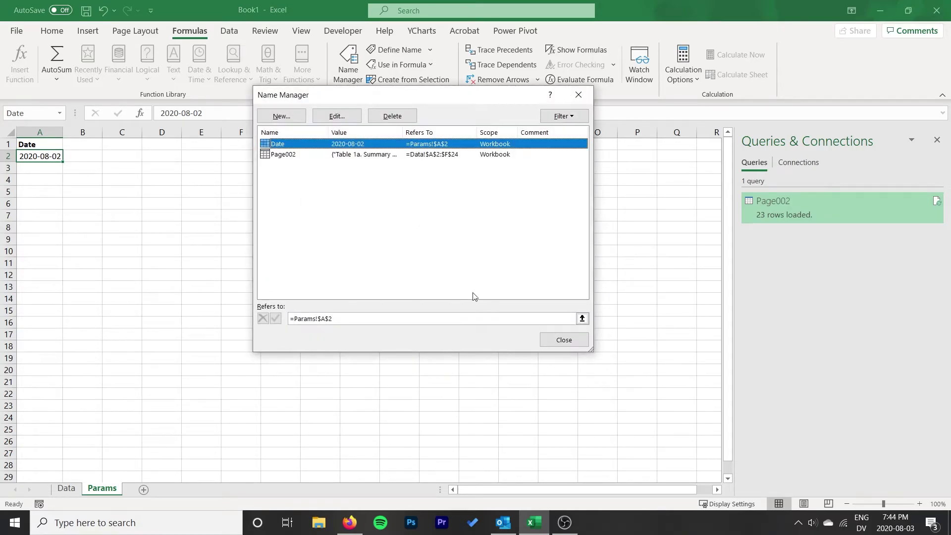
click(542, 341)
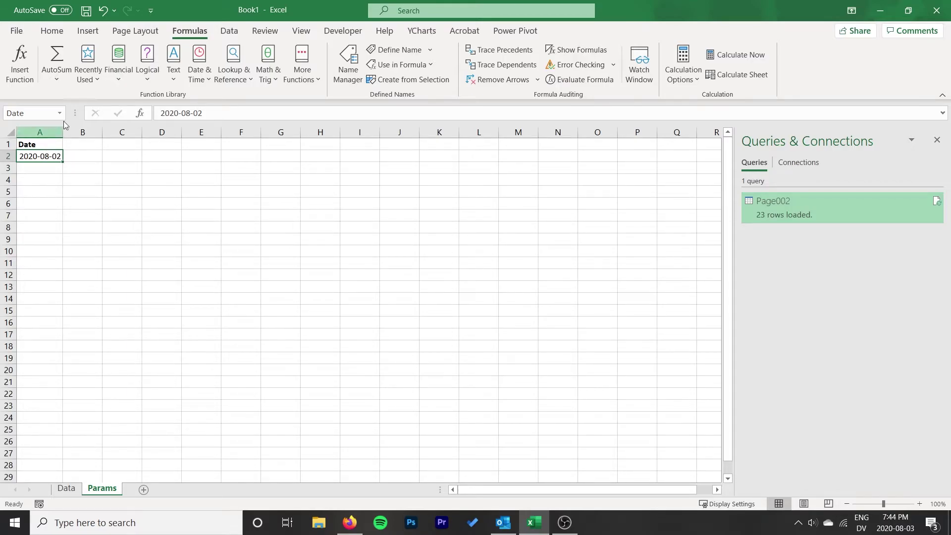
click(230, 30)
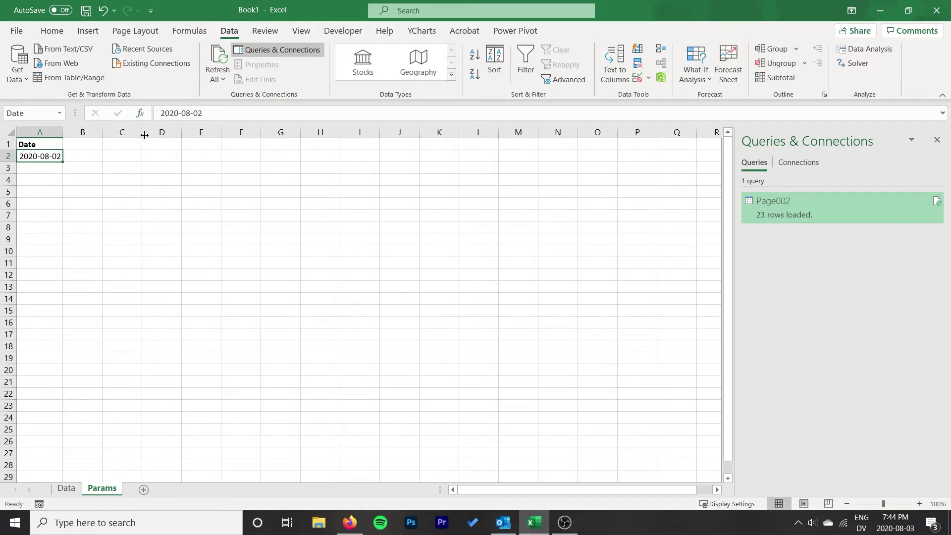
Step: Create a Power Query from the Params date cell
click(66, 78)
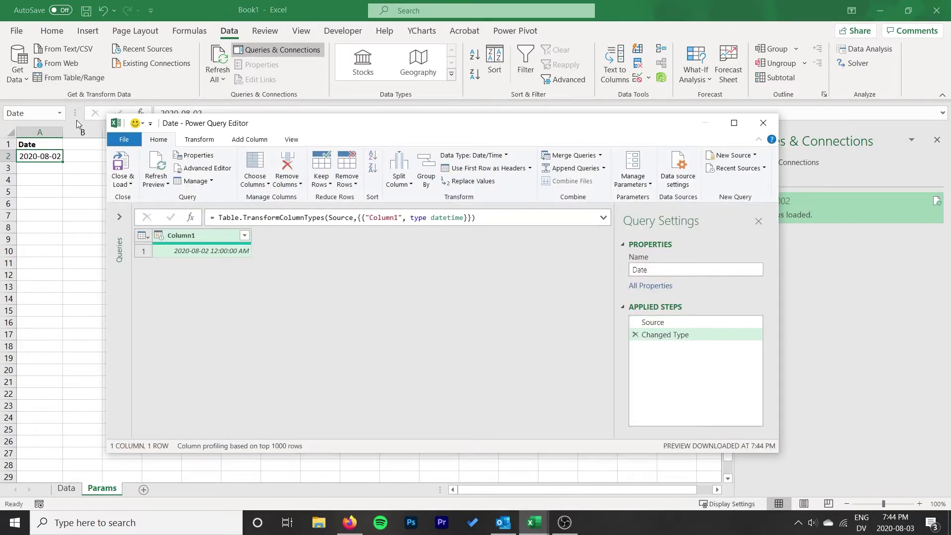
drag(269, 125, 231, 117)
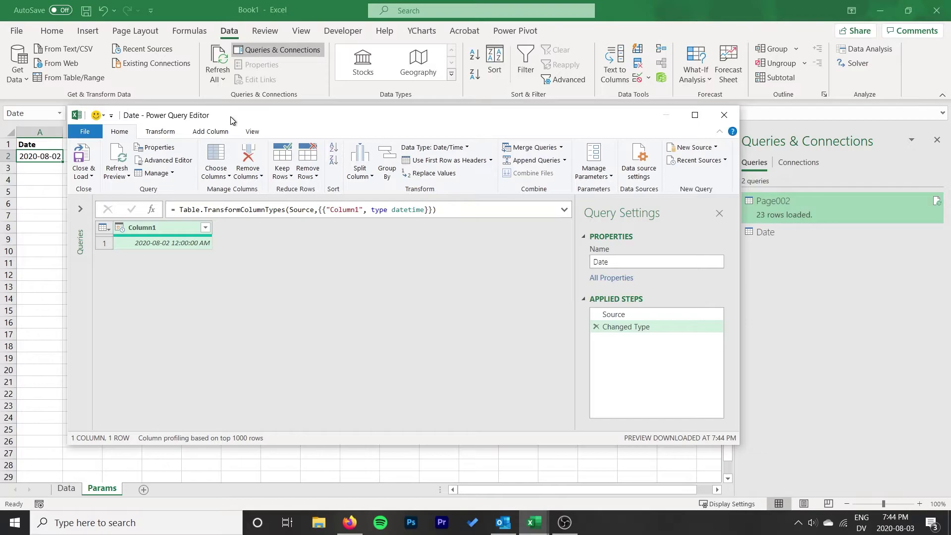
drag(232, 120, 229, 135)
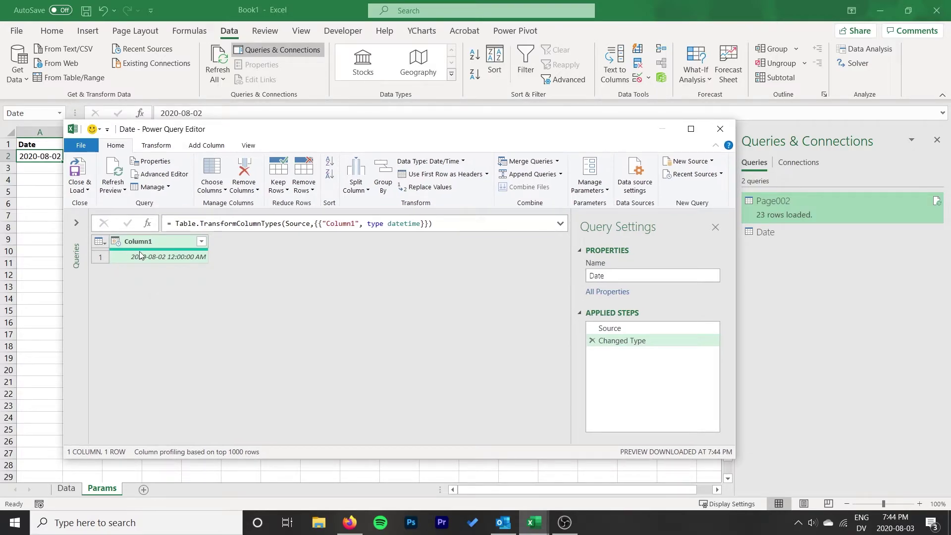
click(155, 145)
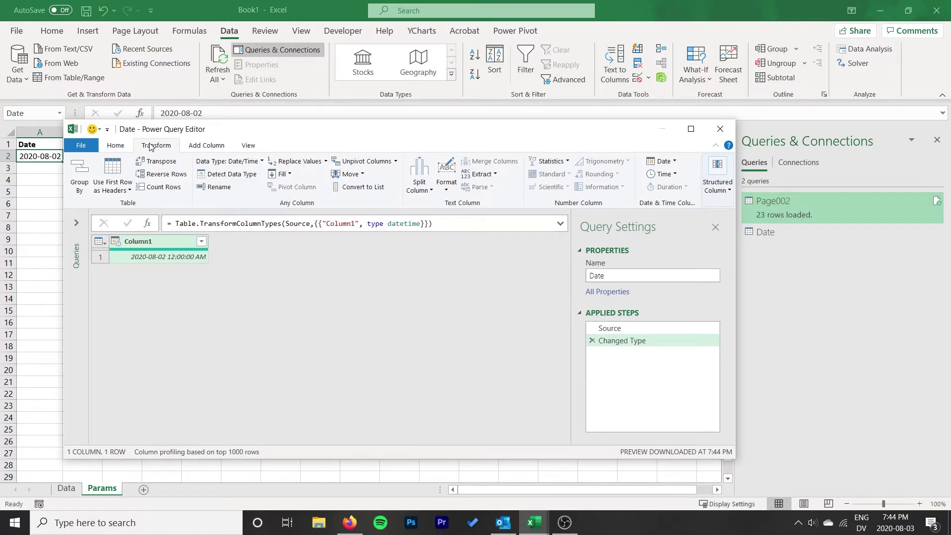
drag(216, 134, 215, 122)
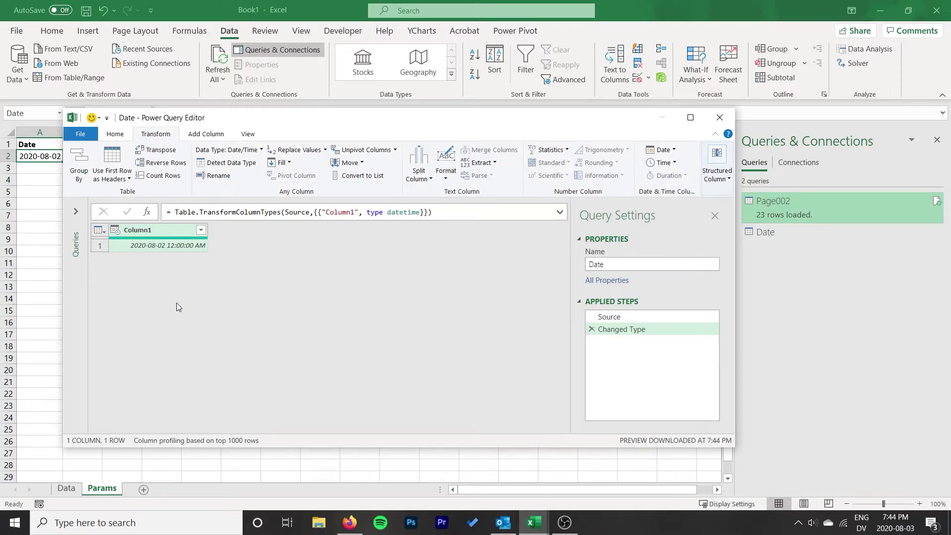
Step: Change Column1 to Date type, then add a Text conversion as a new step
click(228, 150)
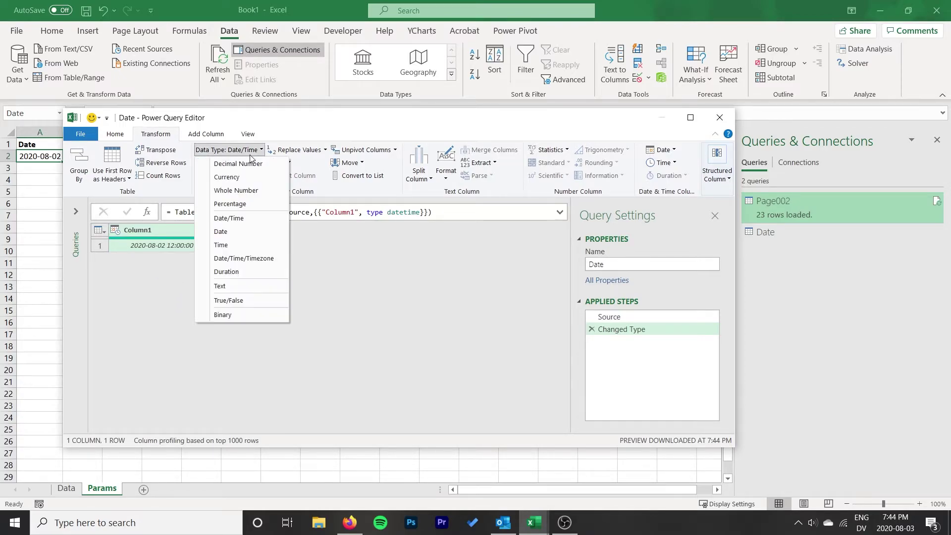
click(242, 232)
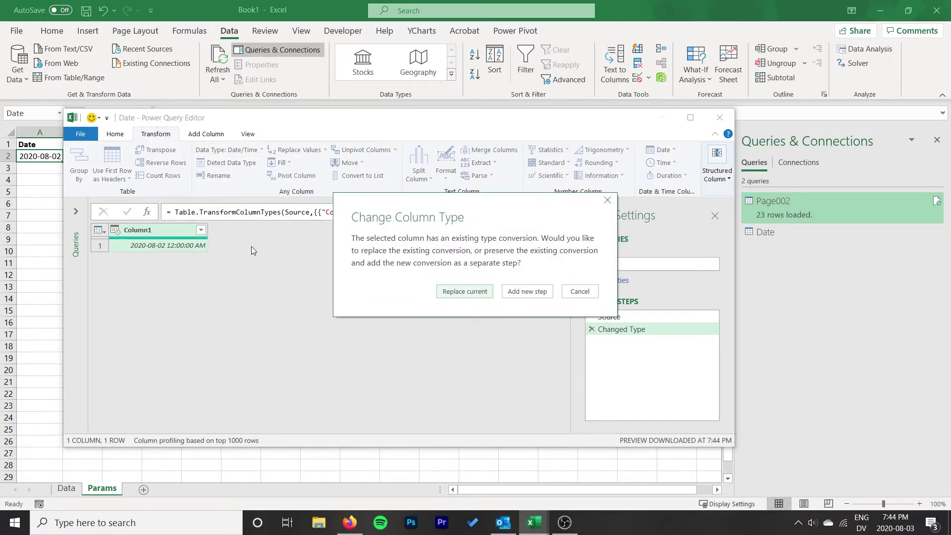
click(465, 291)
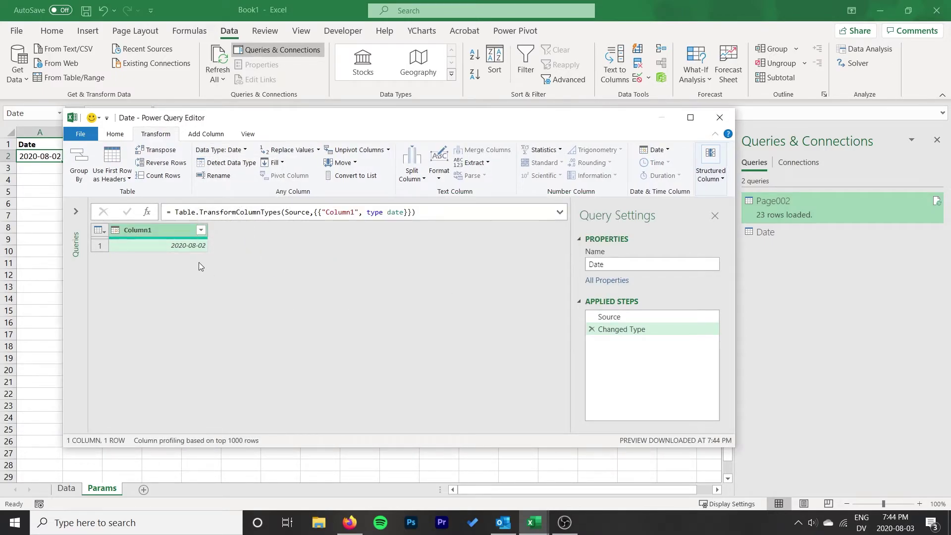
click(239, 150)
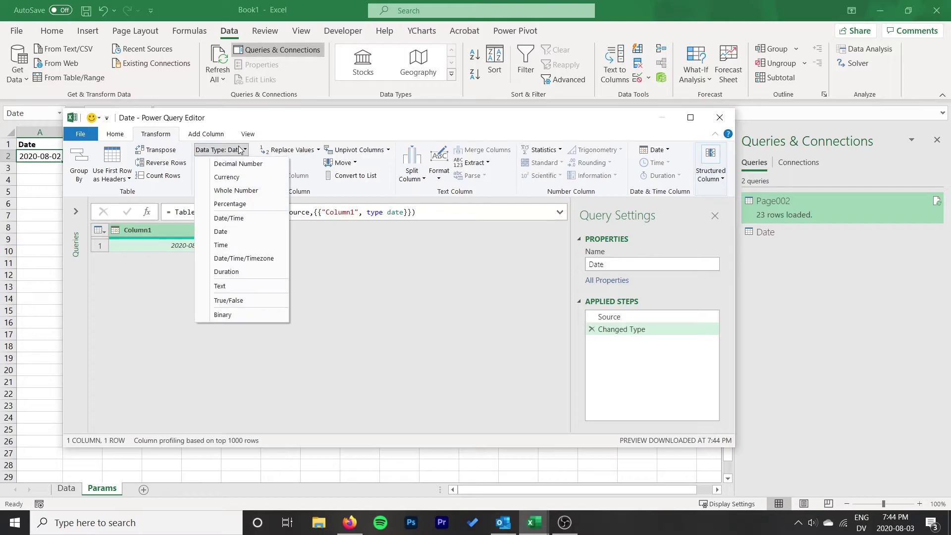
click(255, 287)
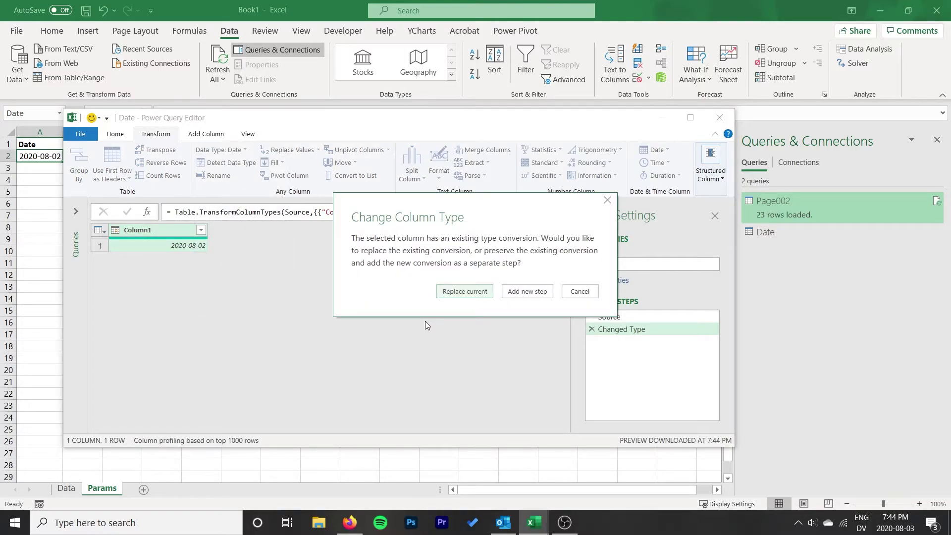
click(534, 293)
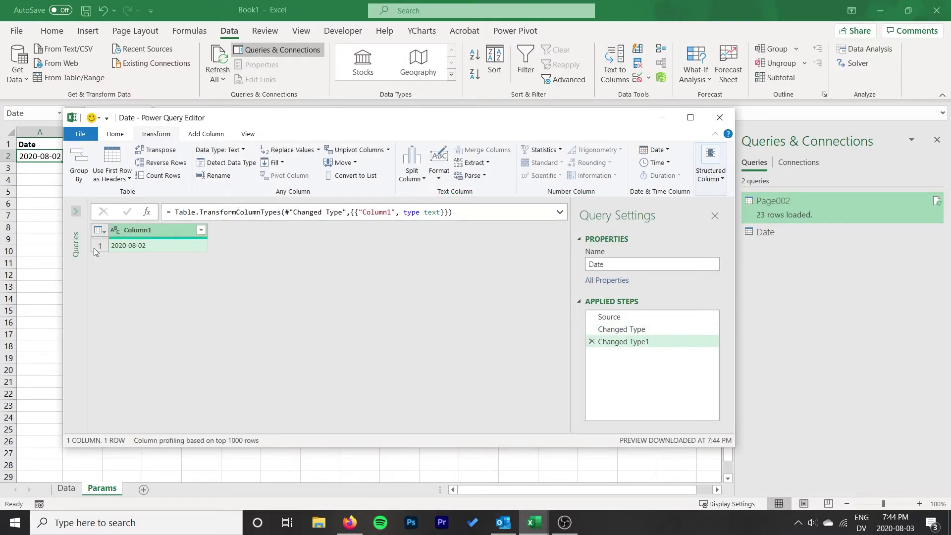
Step: Drill down to the 2020-08-02 value and load the query as connection only
click(143, 249)
right_click(140, 247)
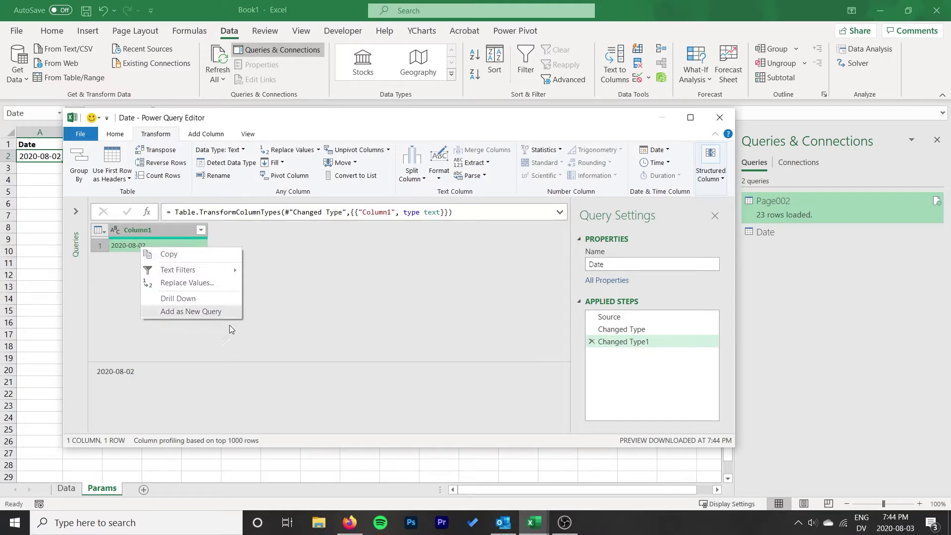
click(205, 299)
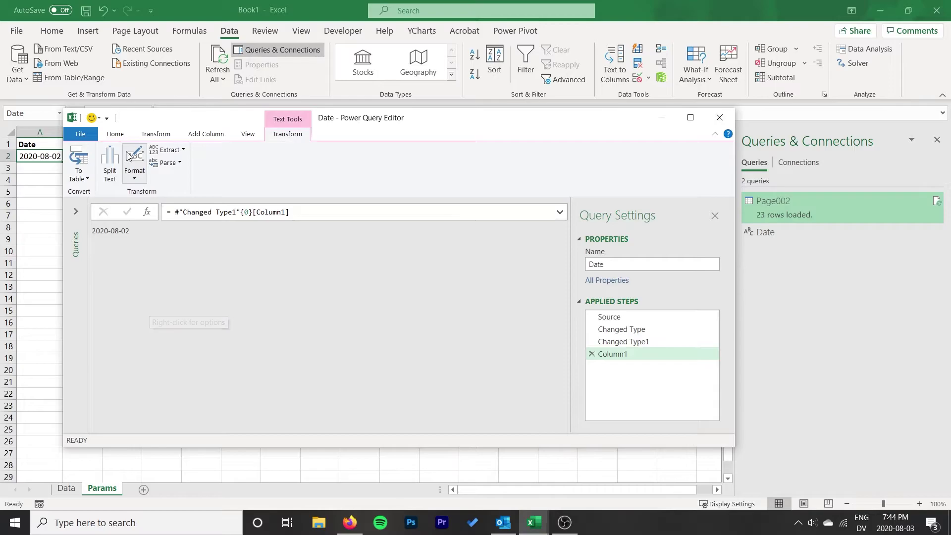
click(116, 134)
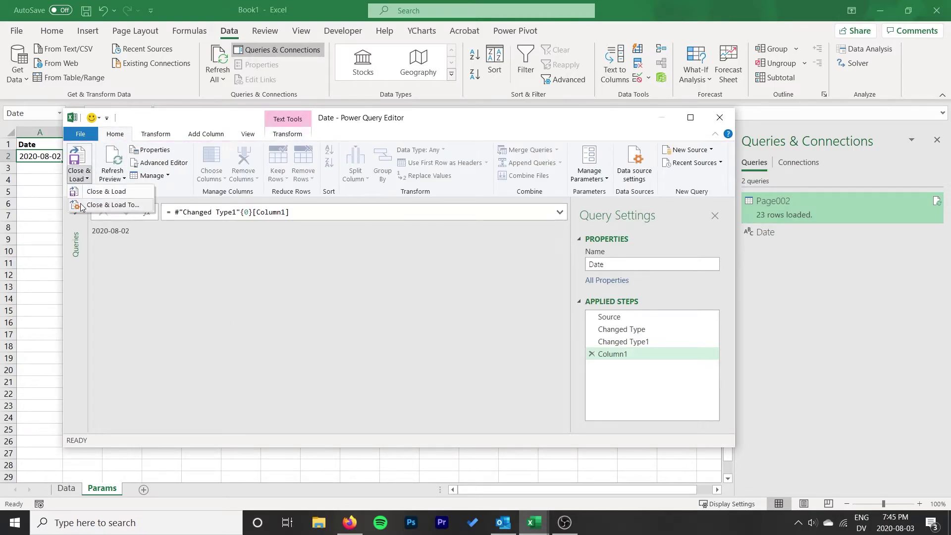
click(81, 206)
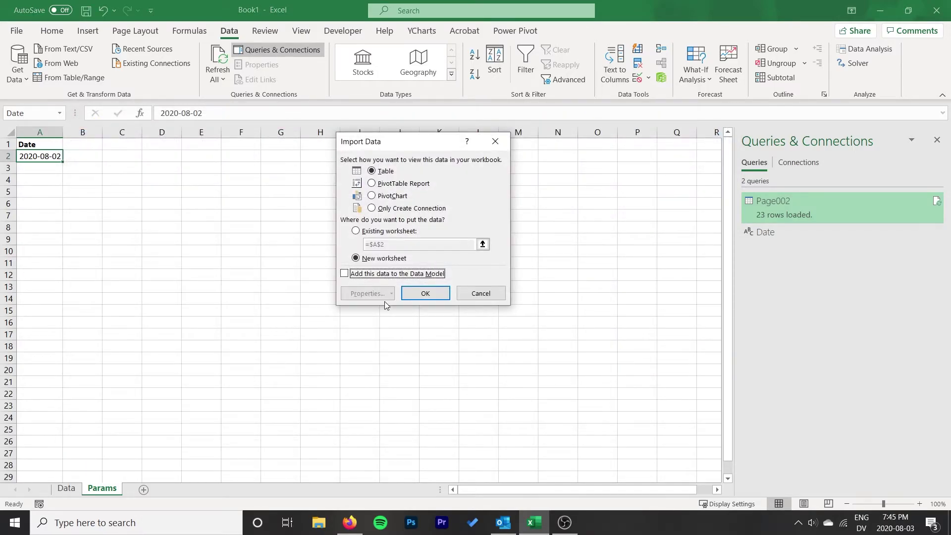
click(388, 208)
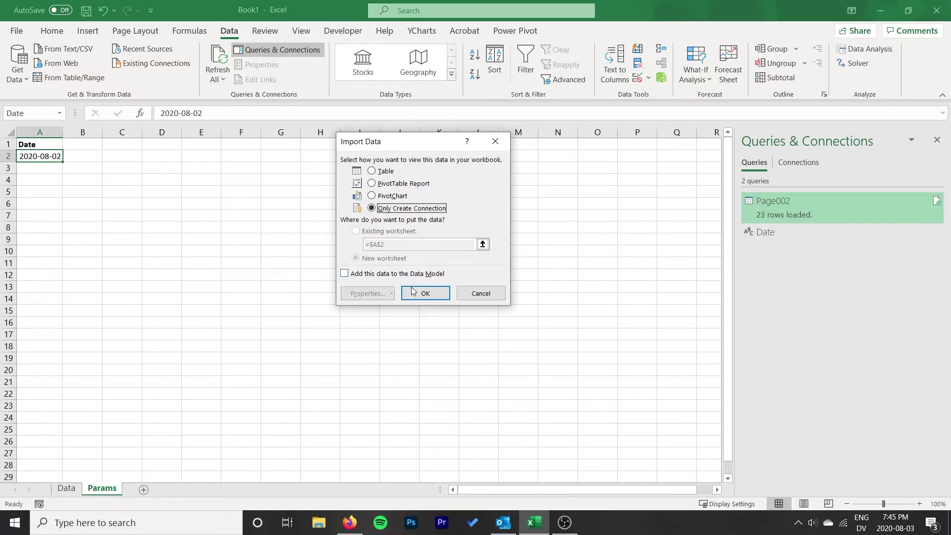
click(425, 293)
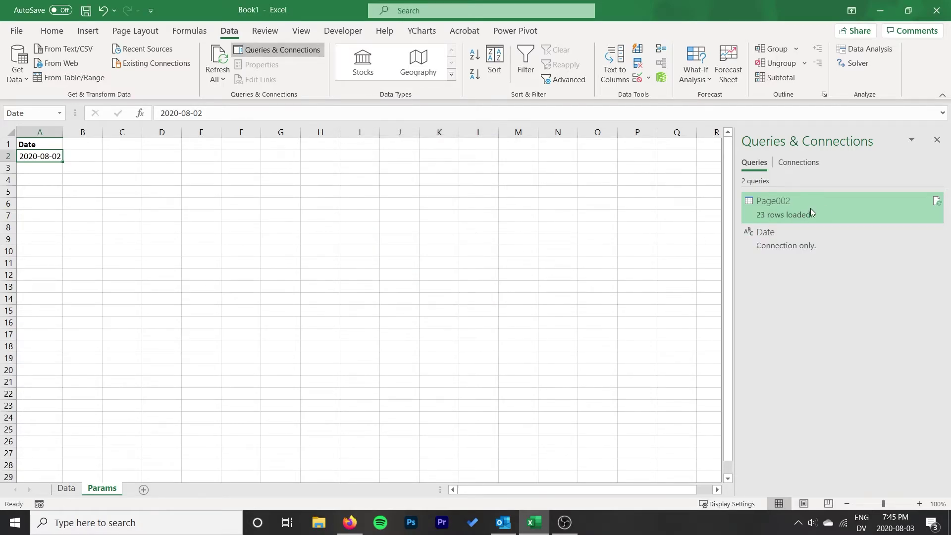
Step: Replace the hard-coded 2020-08-02 in Page002's Web.Contents URL with the Date query
right_click(786, 210)
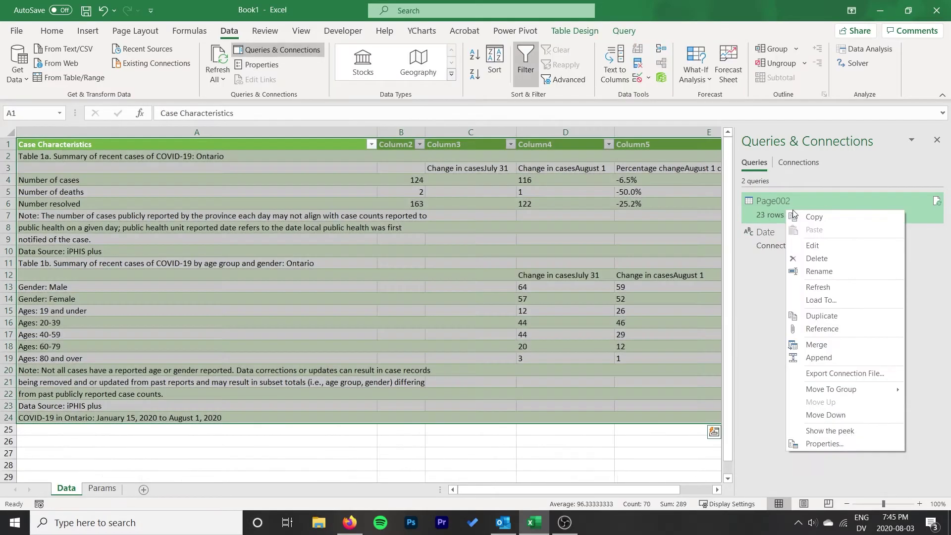
click(817, 245)
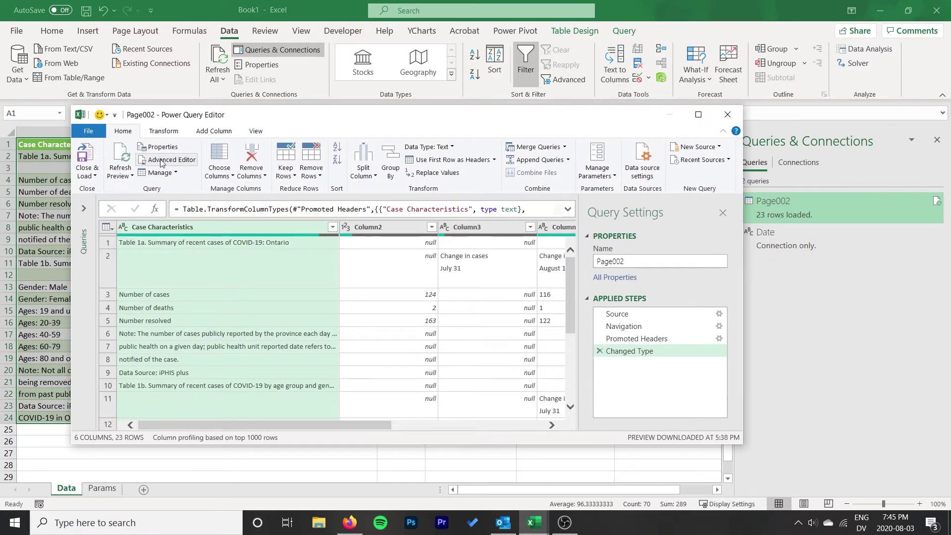
click(163, 159)
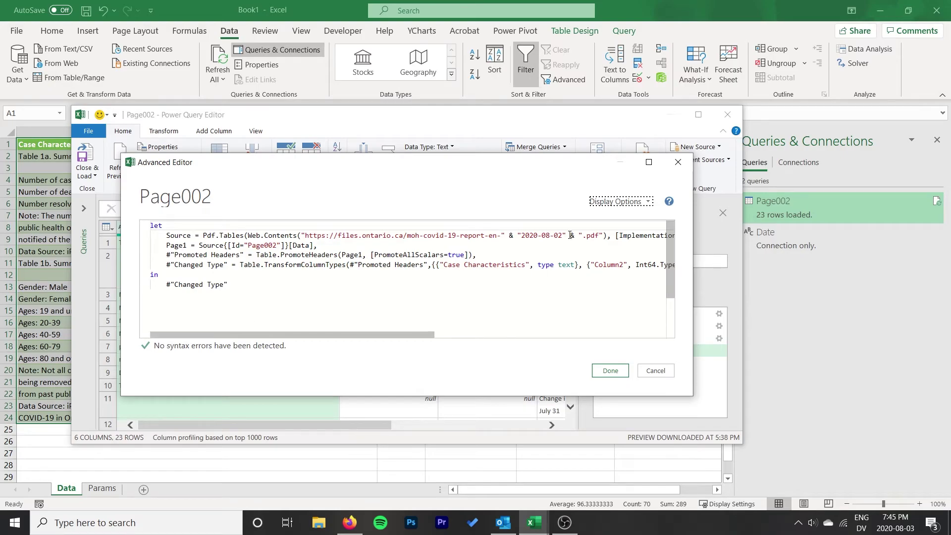
drag(567, 235, 523, 235)
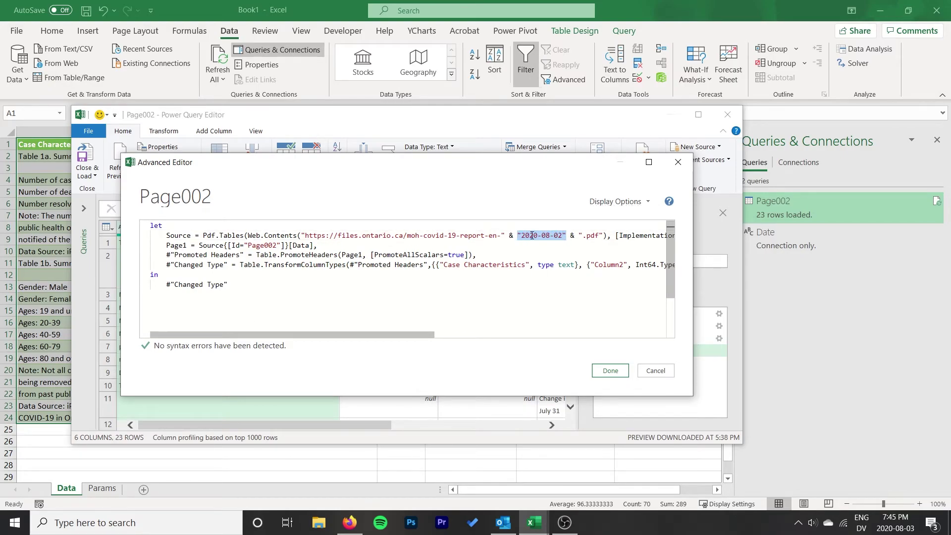
text(Date)
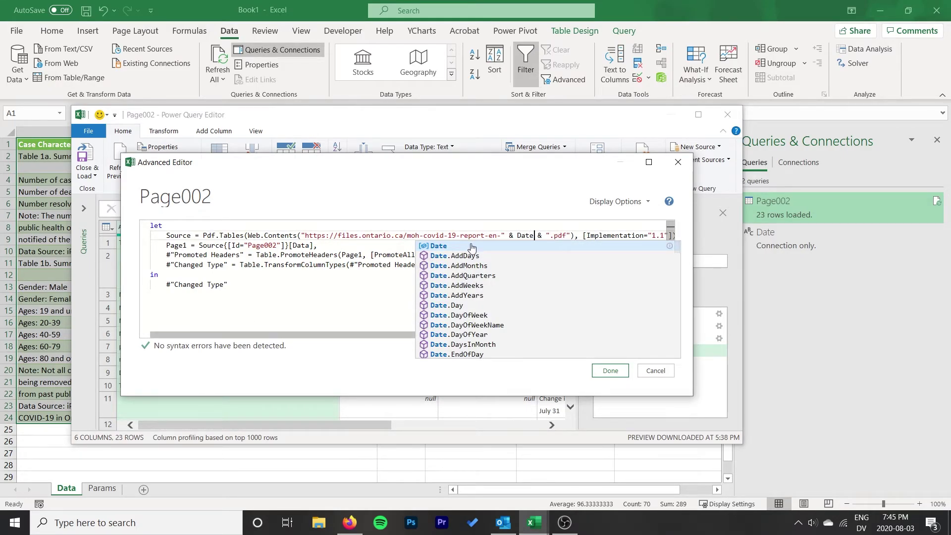
key(Escape)
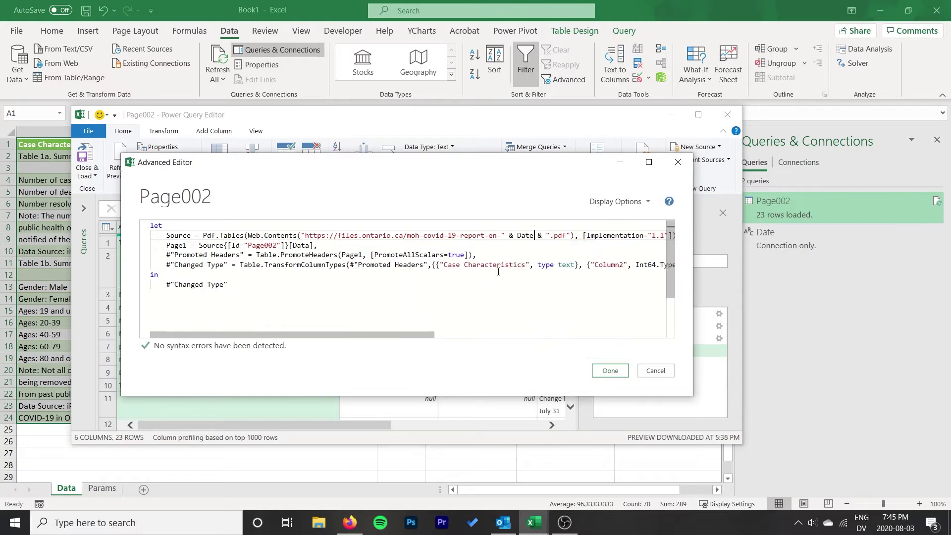
click(610, 371)
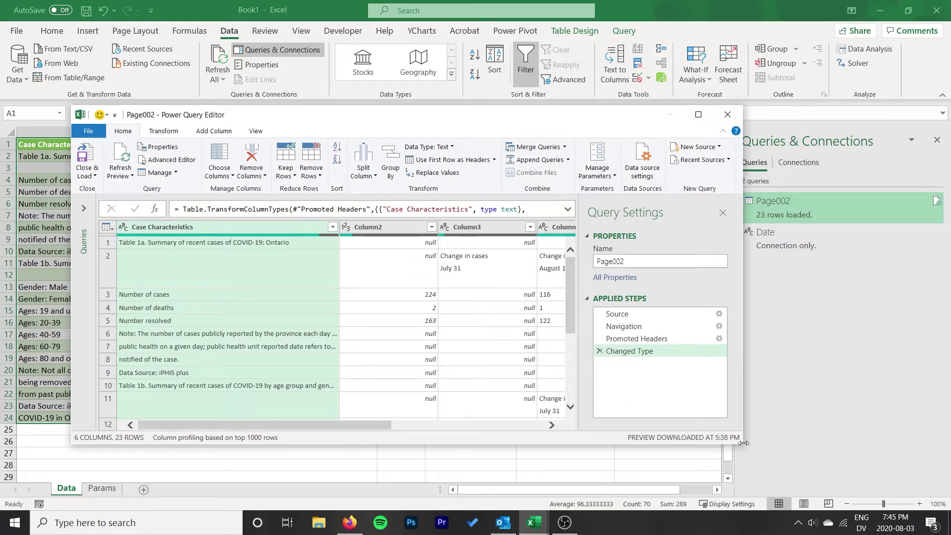
Step: Enlarge the Power Query Editor and refresh the Page002 preview from the online PDF
drag(745, 445, 817, 473)
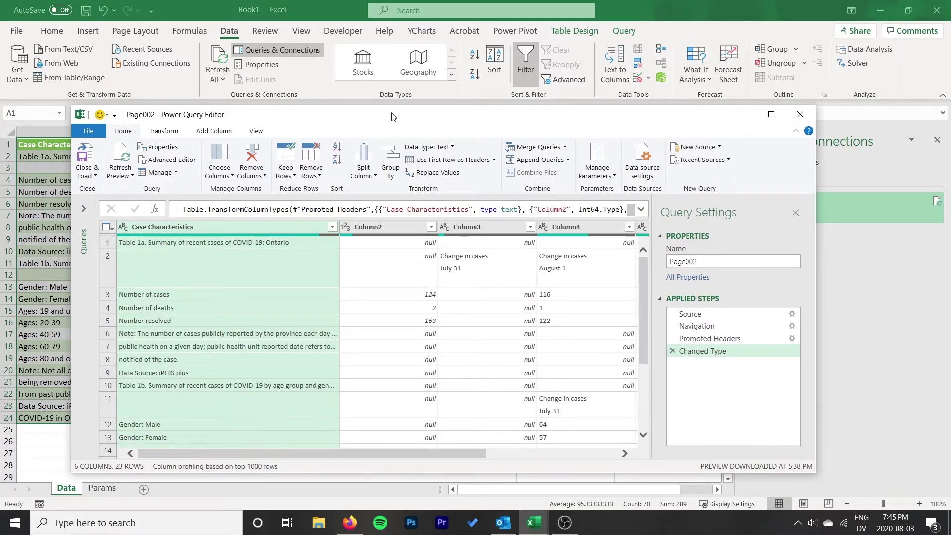
drag(383, 115, 365, 70)
click(104, 109)
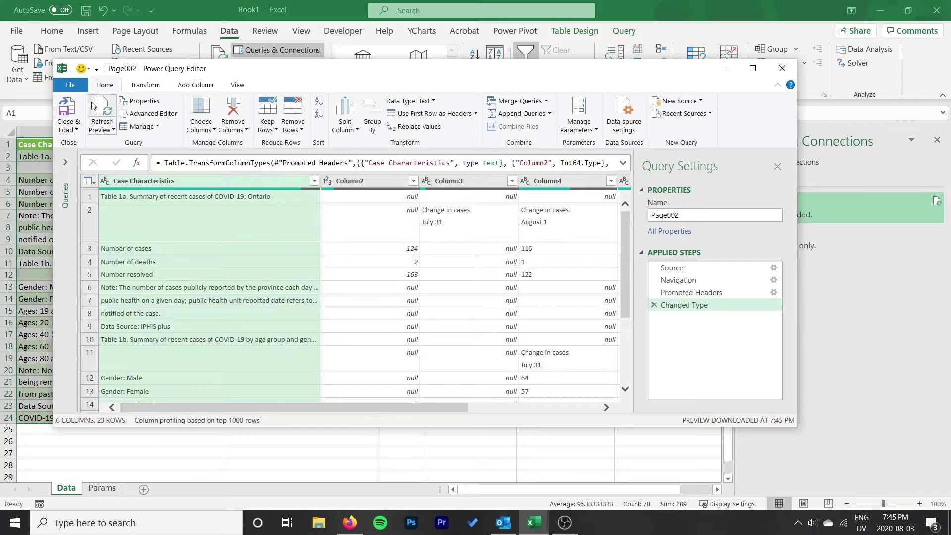
Step: Set the Query Options privacy setting to always ignore Privacy Levels
click(72, 86)
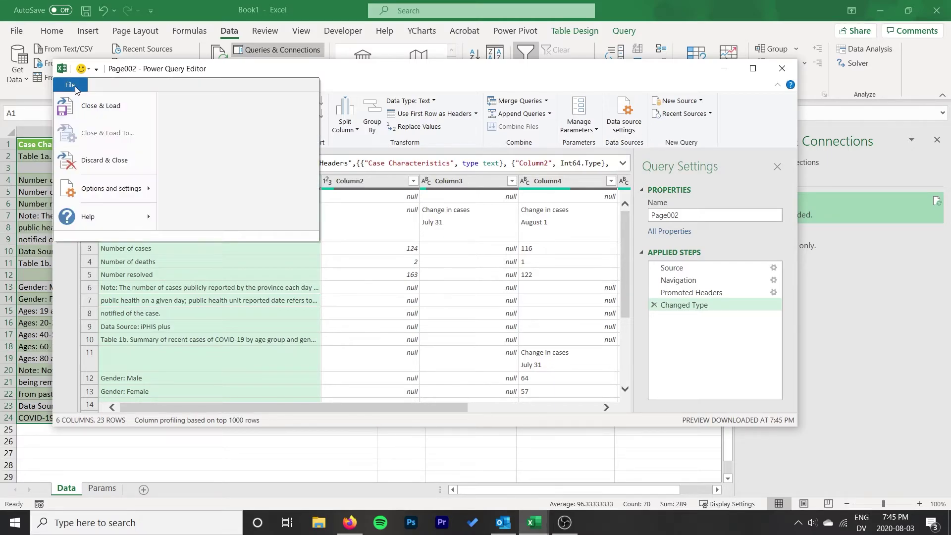
mouse_move(104, 187)
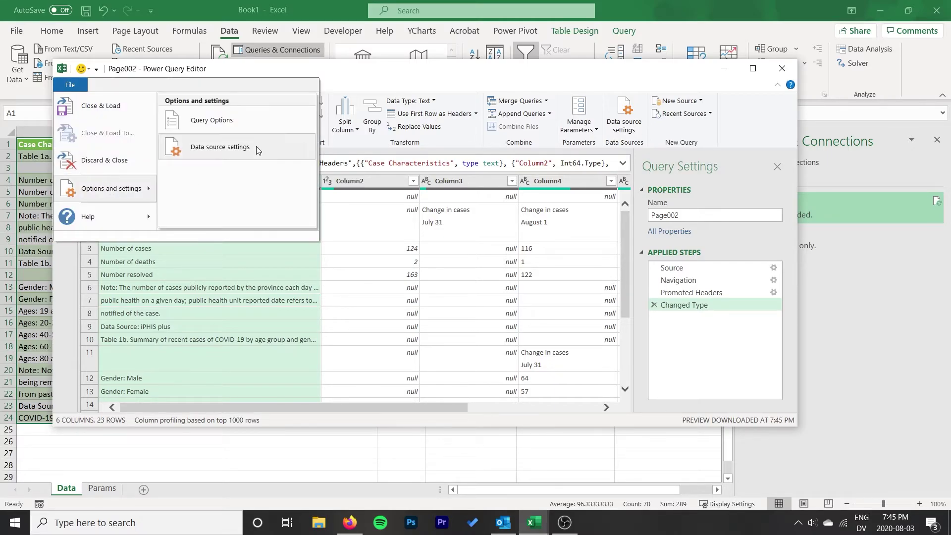
click(229, 118)
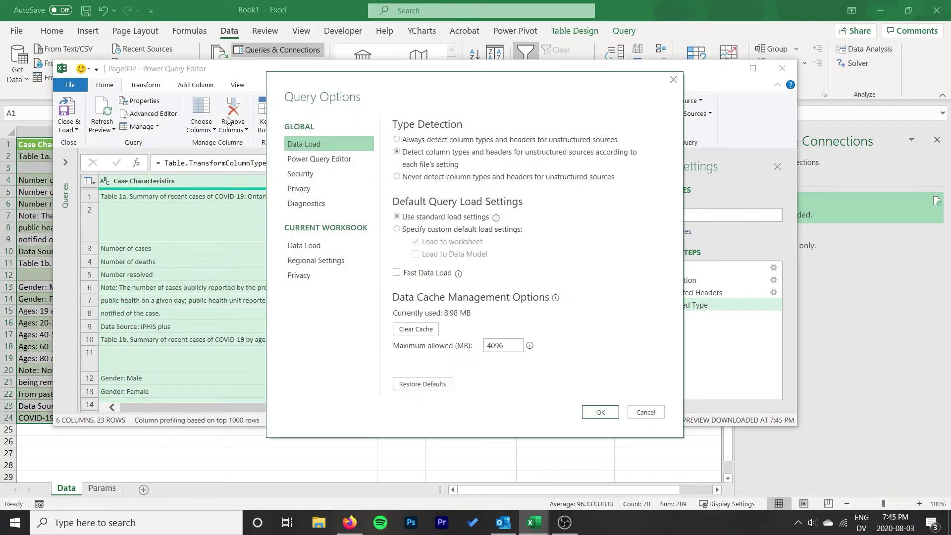
click(306, 203)
click(313, 189)
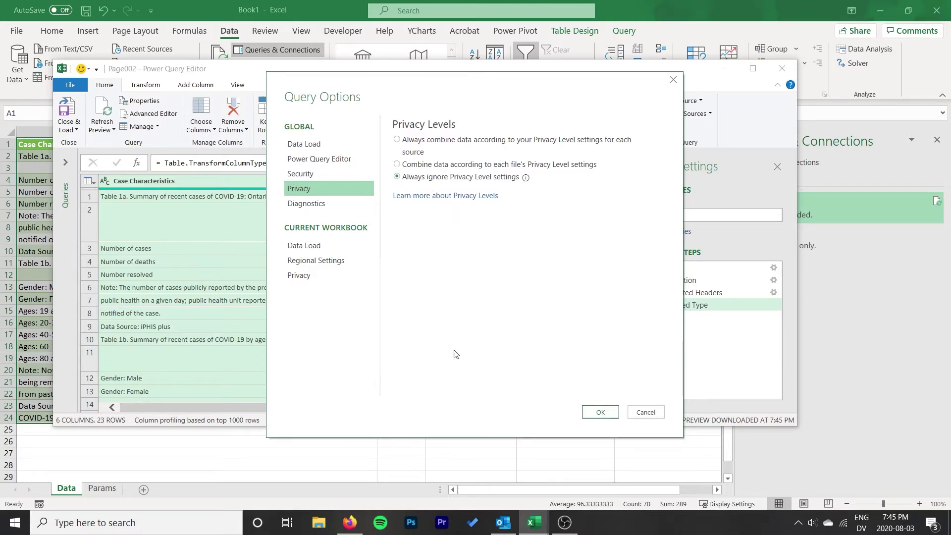
click(599, 412)
drag(342, 66, 336, 66)
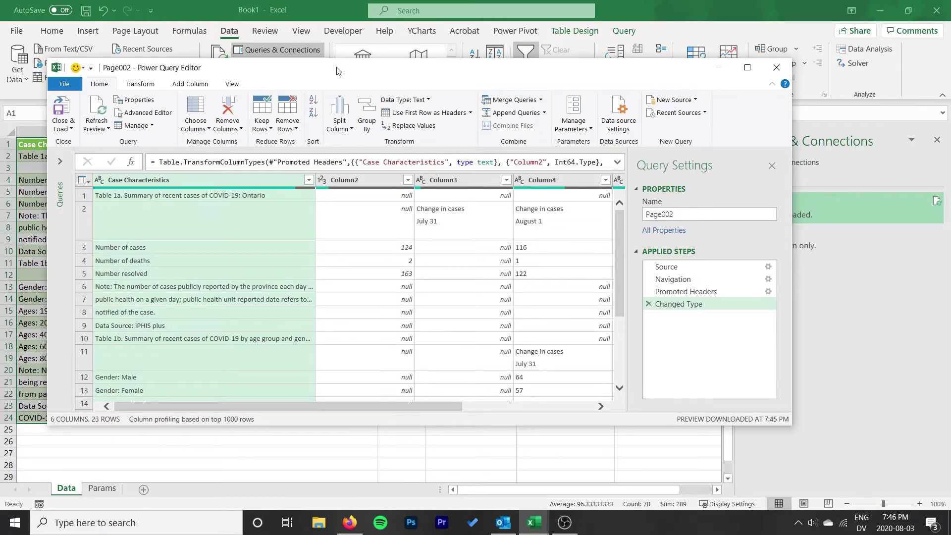
drag(333, 70, 335, 89)
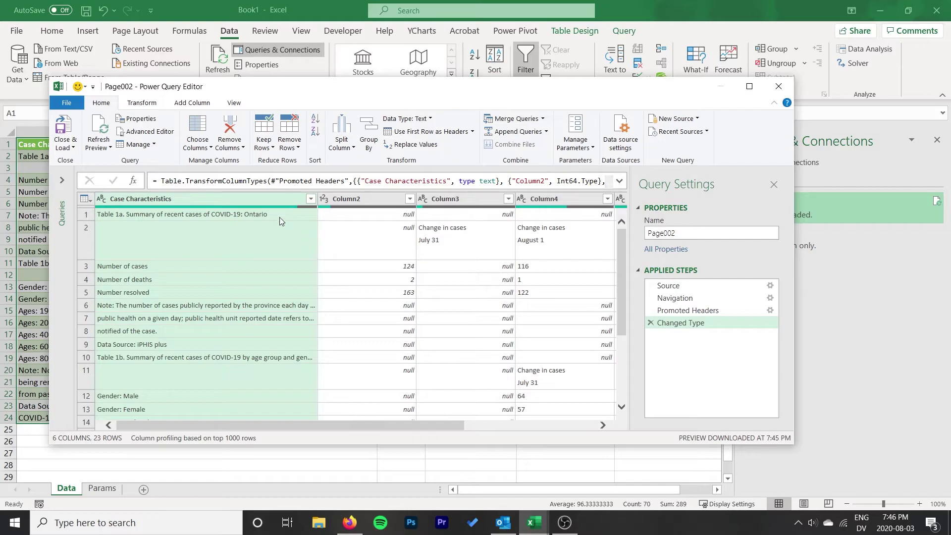
Step: Close & Load the query and check the loaded case values in the table
click(65, 144)
click(87, 160)
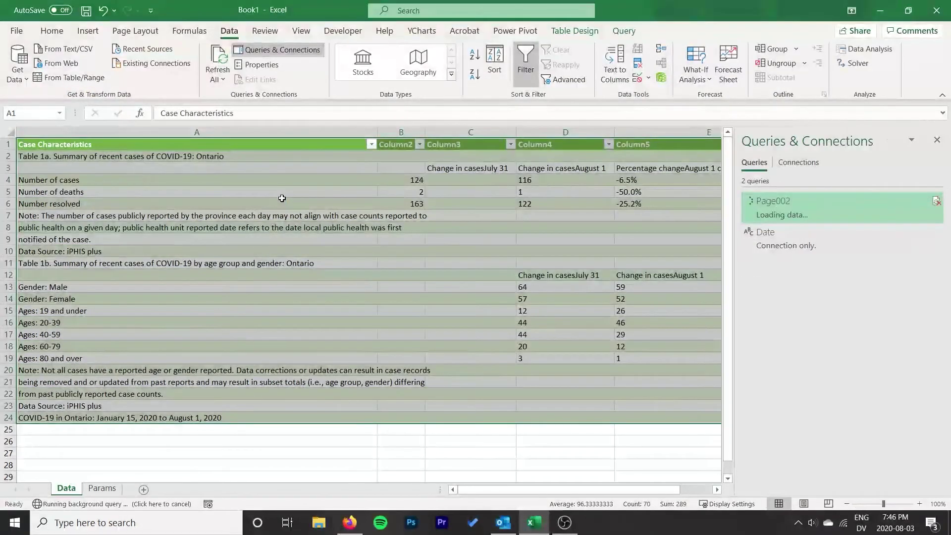
click(106, 203)
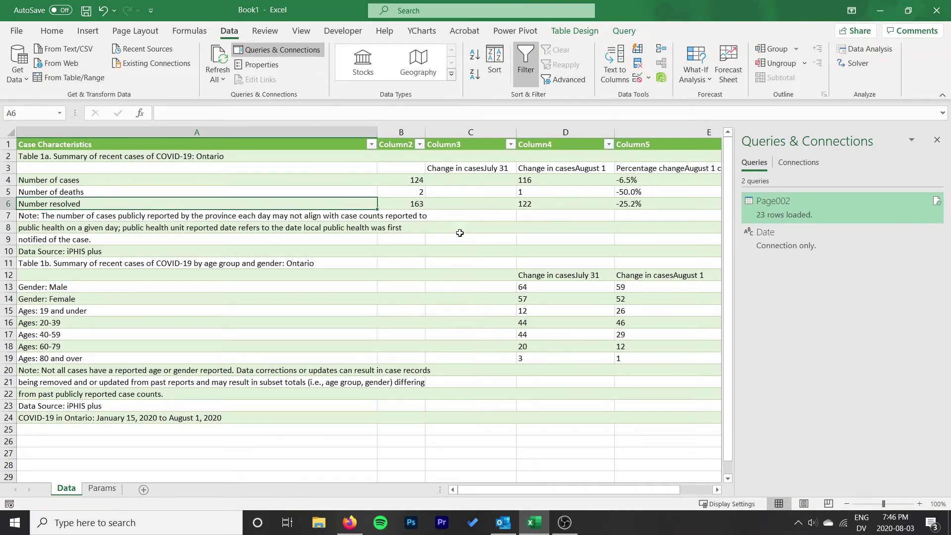
click(484, 184)
click(520, 171)
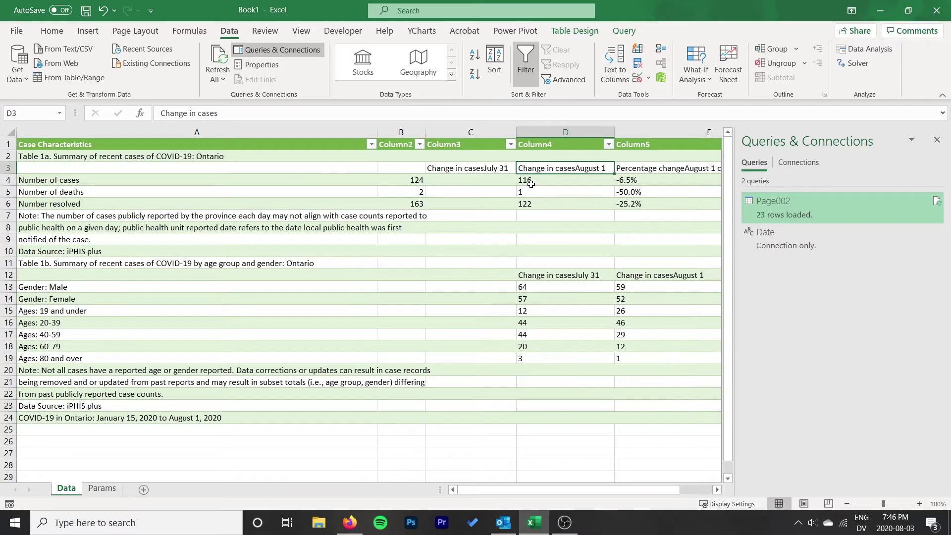
click(530, 183)
scroll(229, 247, down, 5)
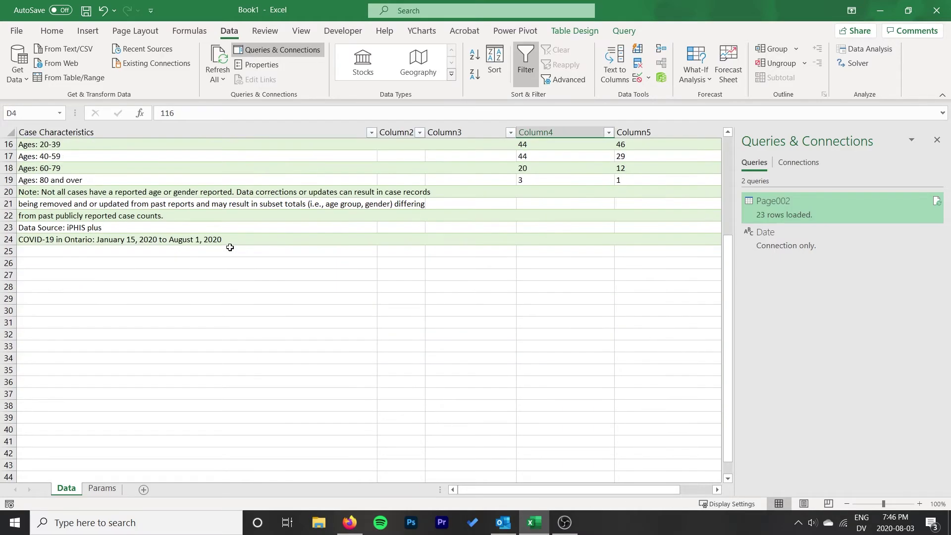
scroll(230, 247, up, 5)
Step: Change the Params date in A2 to 2020-08-01 and refresh the Data table
click(102, 488)
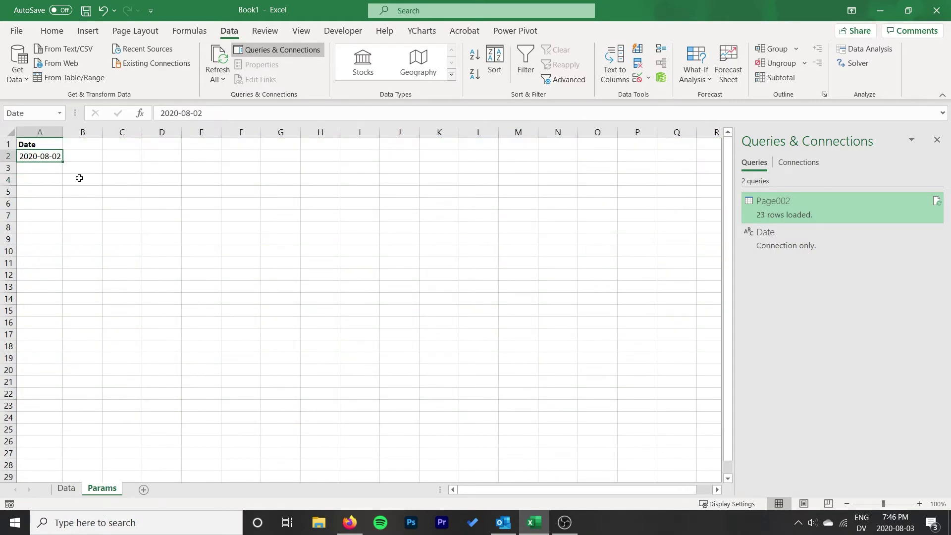
double_click(35, 152)
key(BackSpace)
text(1)
key(Return)
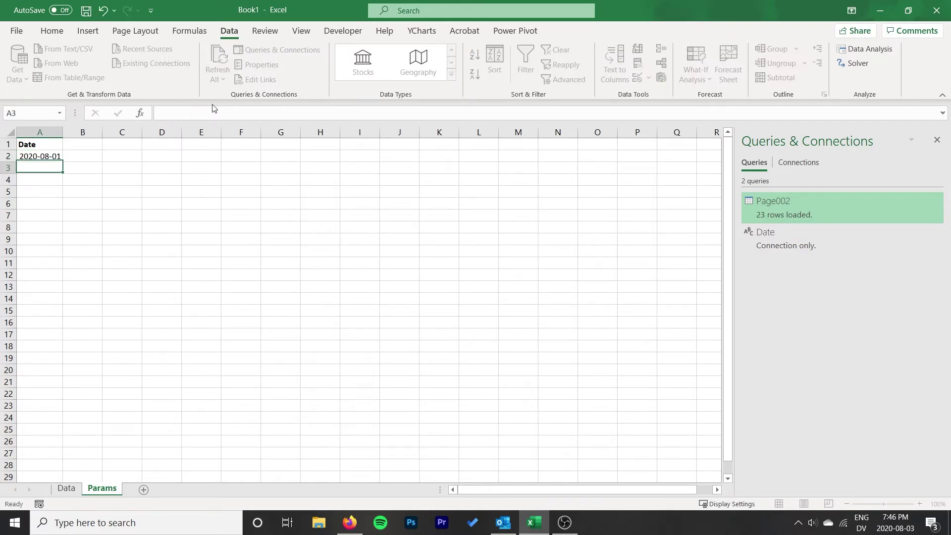
click(66, 488)
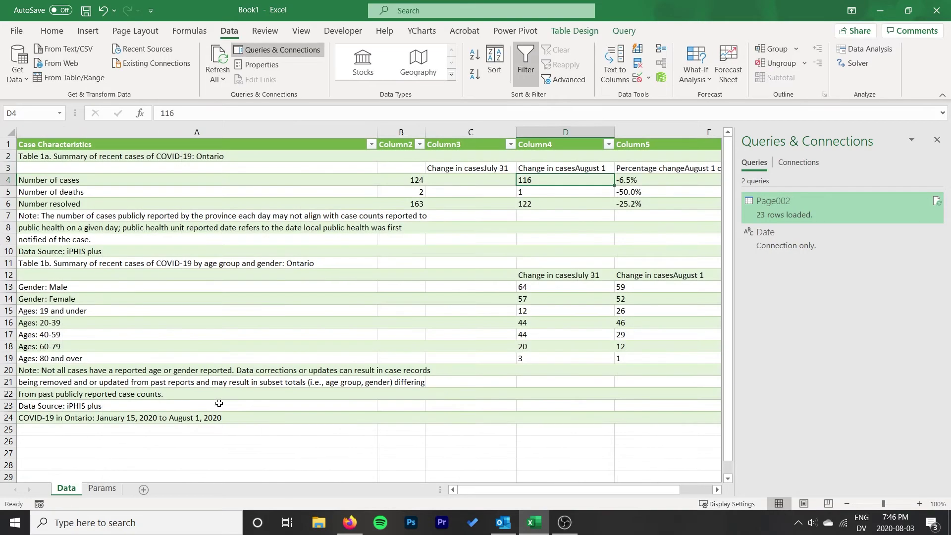
right_click(341, 180)
click(388, 245)
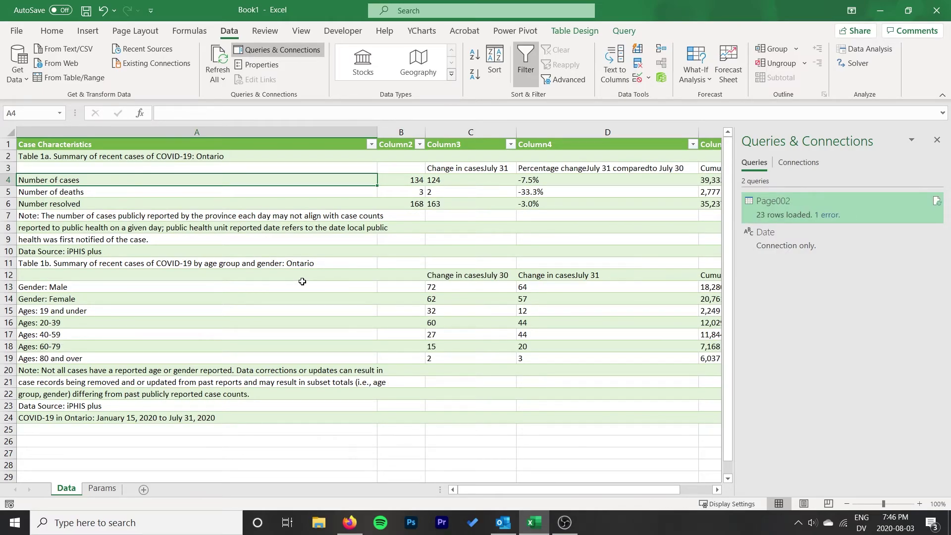
click(322, 276)
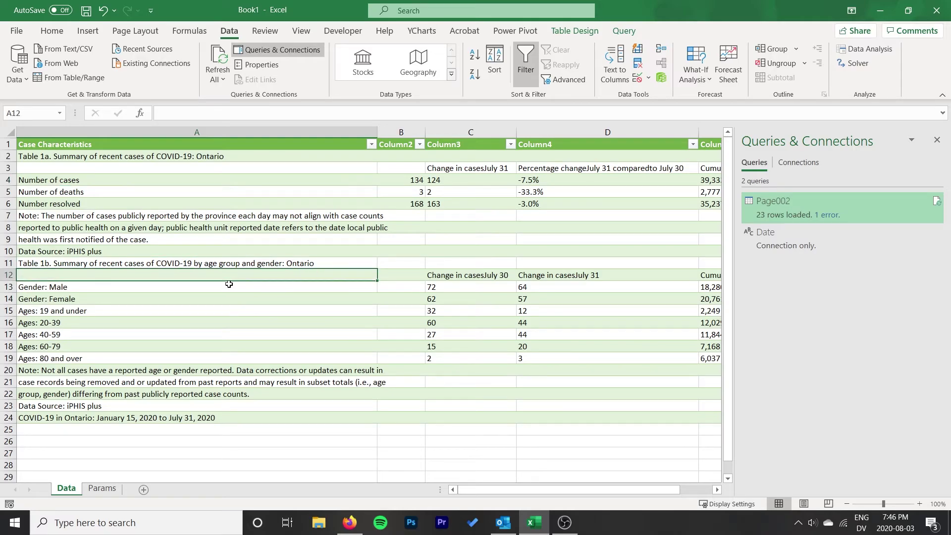
click(460, 168)
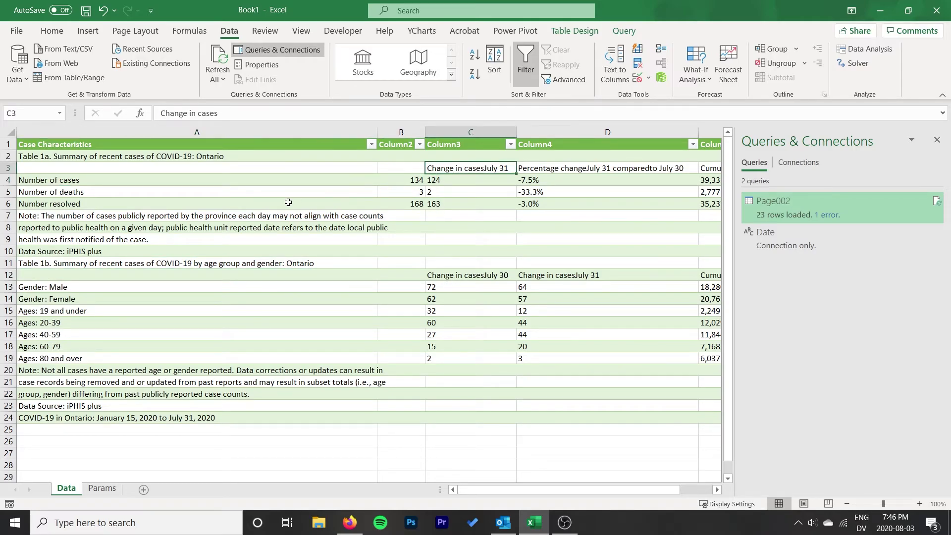
key(Down)
key(Left)
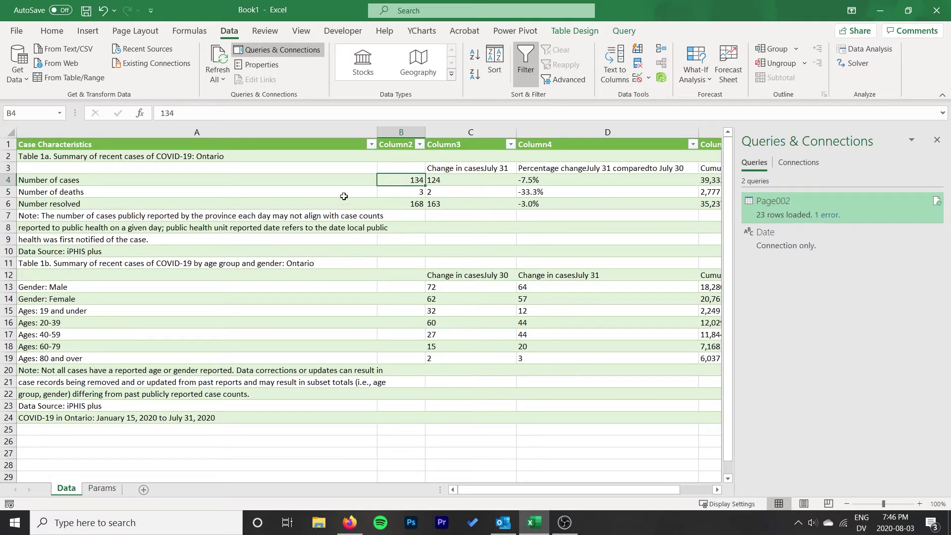
mouse_move(507, 494)
mouse_down()
mouse_move(545, 496)
mouse_move(493, 493)
mouse_up()
drag(166, 178, 538, 274)
click(538, 274)
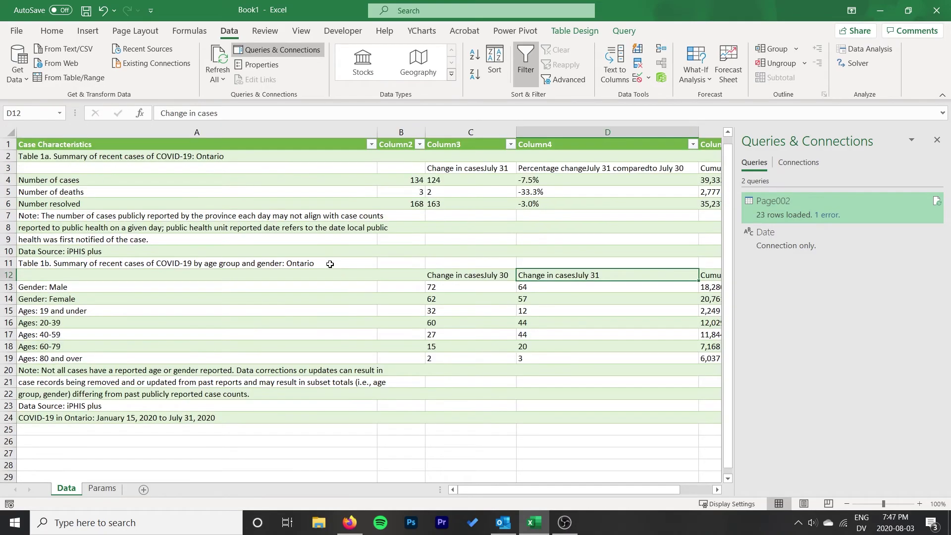
scroll(333, 263, down, 2)
scroll(333, 263, up, 2)
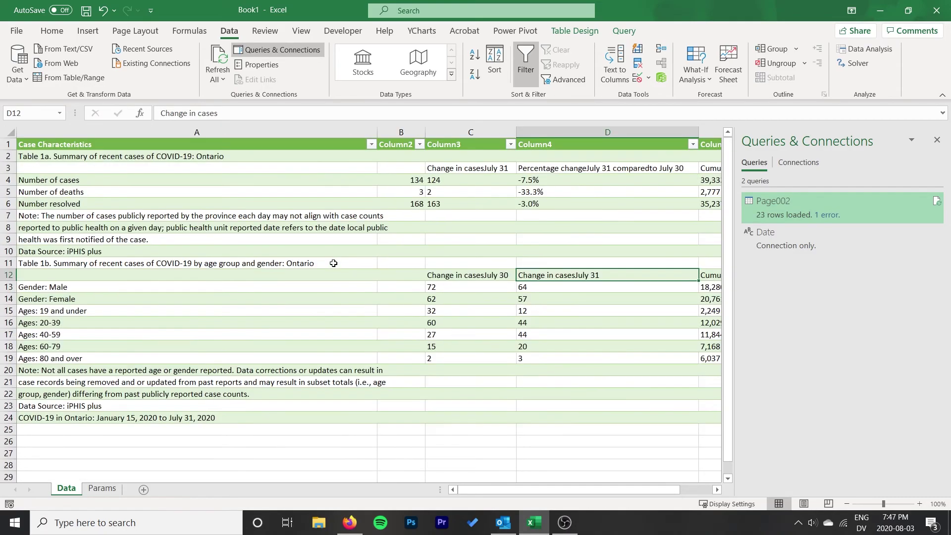
click(432, 180)
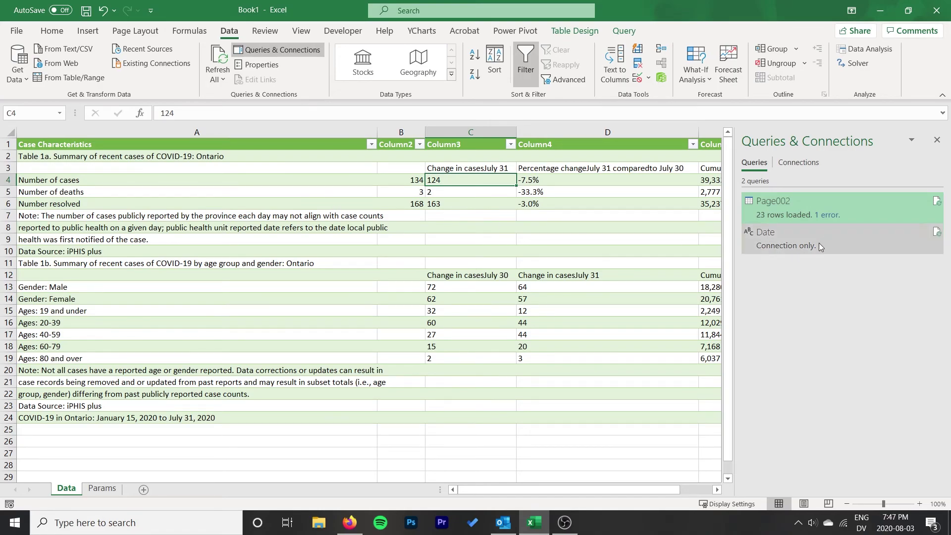
Step: Open the Page002 load-error row from the '1 error.' link, inspect it, and close the editor
click(828, 215)
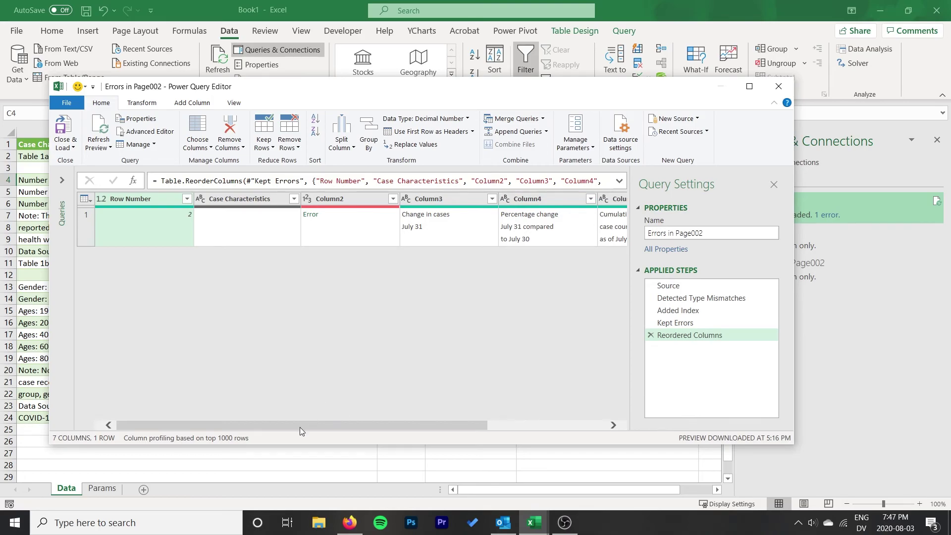
drag(299, 426, 379, 425)
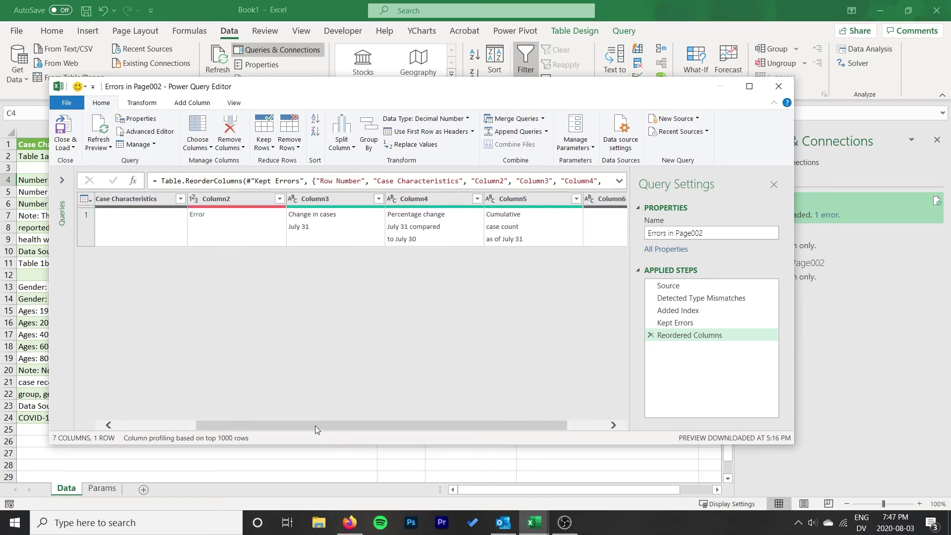
drag(315, 426, 305, 408)
key(Home)
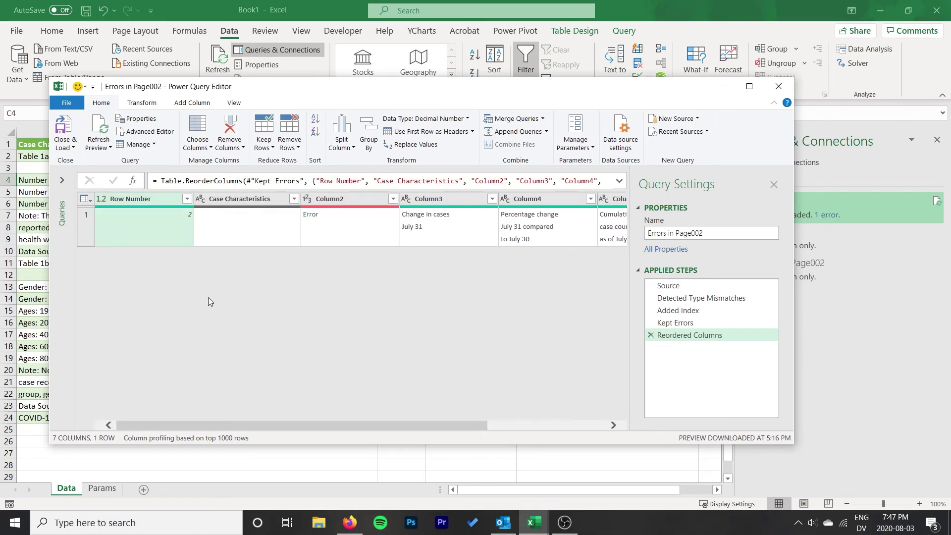
click(779, 86)
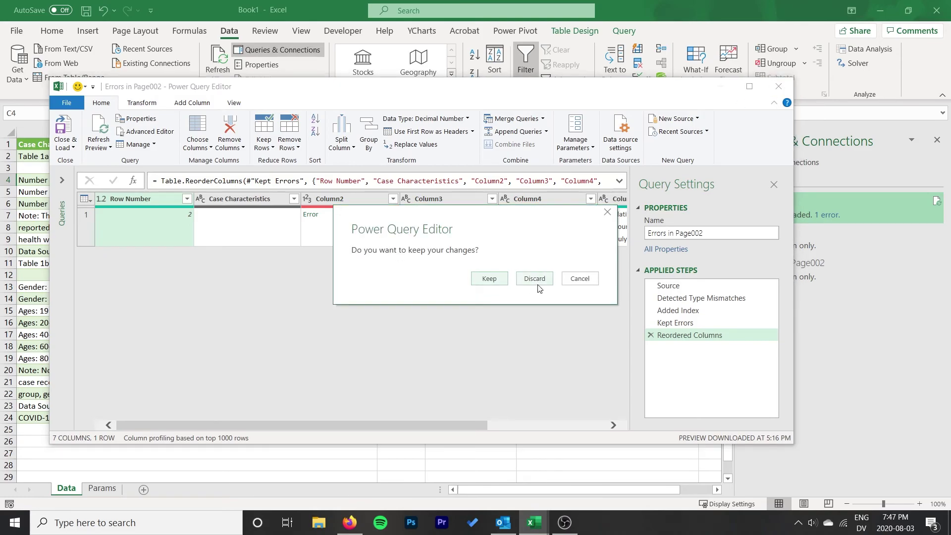
Step: Answer Discard at the prompt for the Errors in Page002 query
click(542, 282)
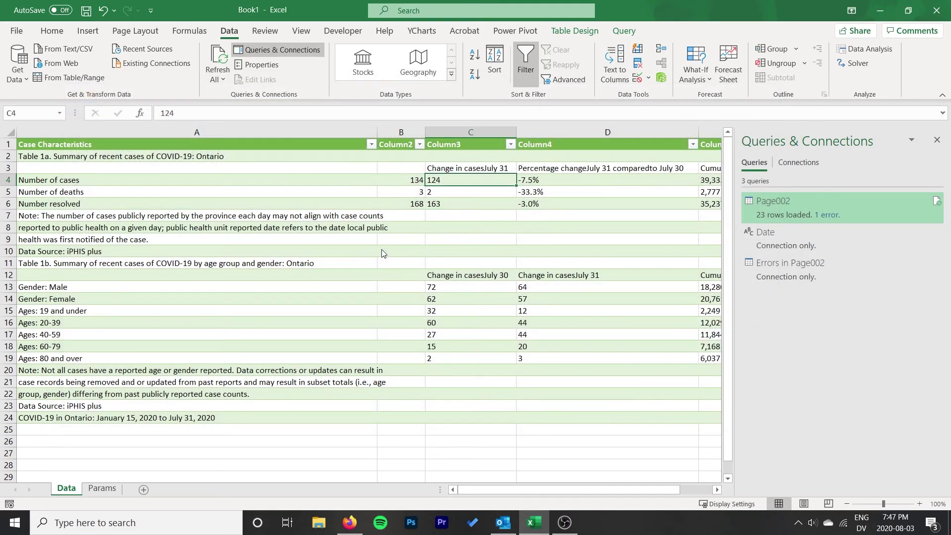